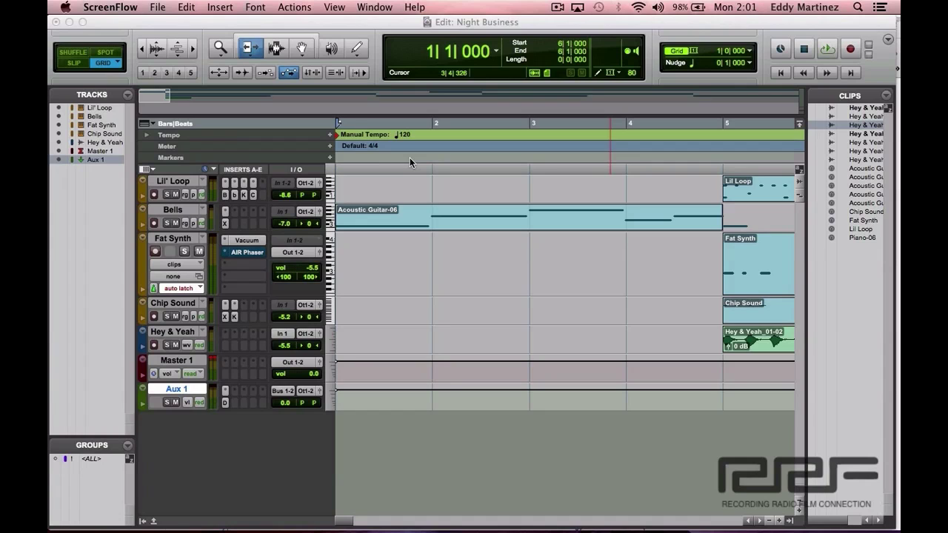
Step: Switch from the Edit window to the Mix window, showing the inserts and sends of all channels
click(466, 271)
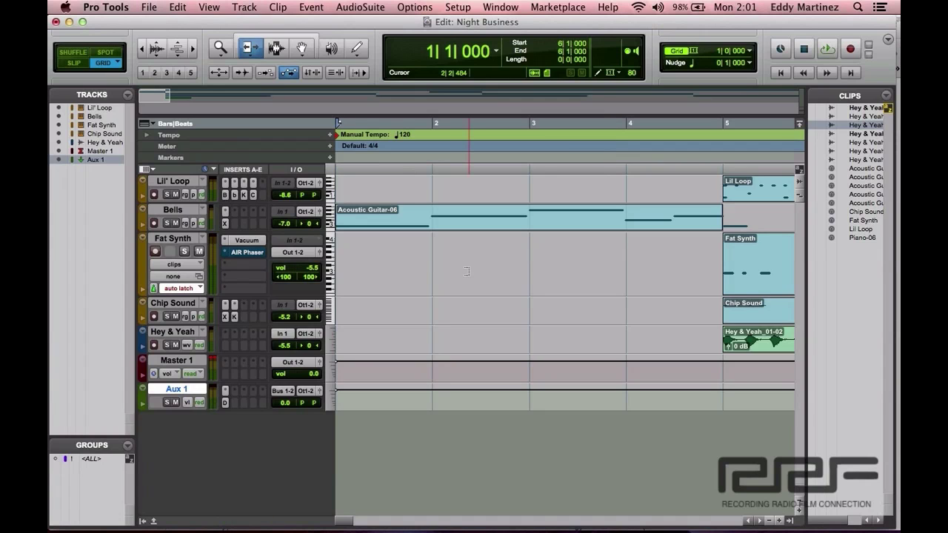
key(super+equal)
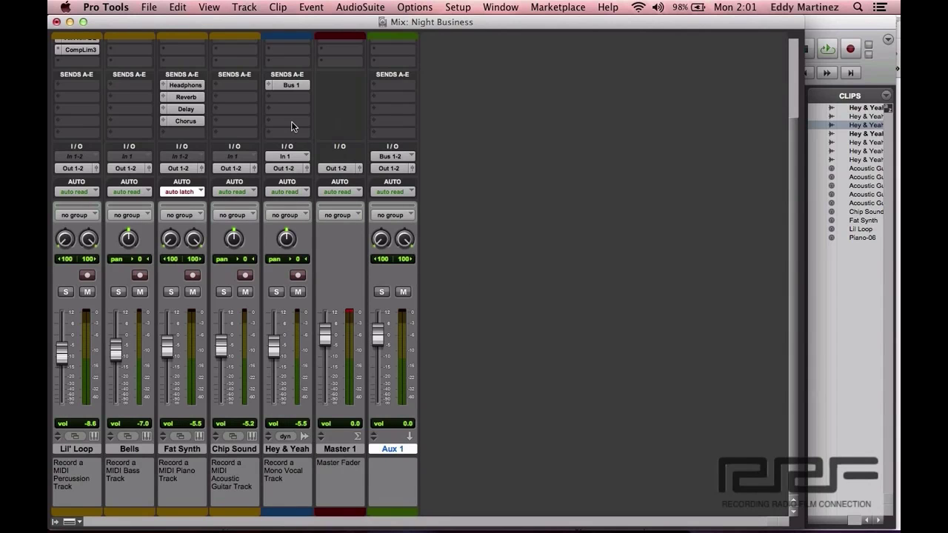
scroll(292, 127, up, 5)
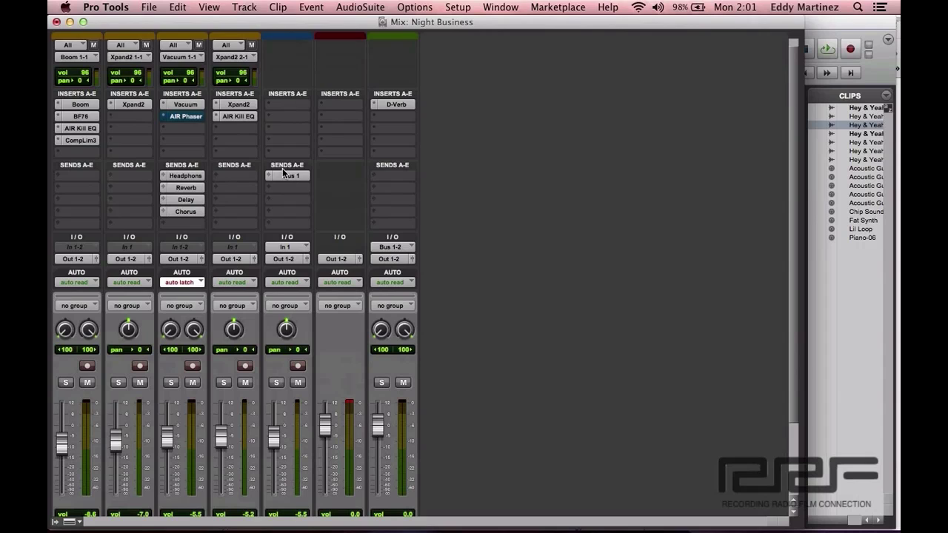
scroll(283, 235, down, 5)
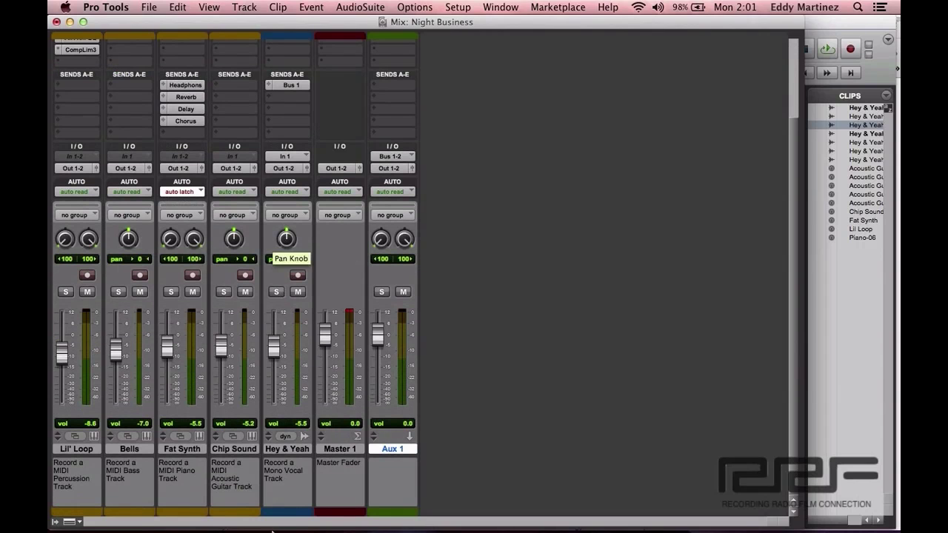
scroll(306, 180, up, 5)
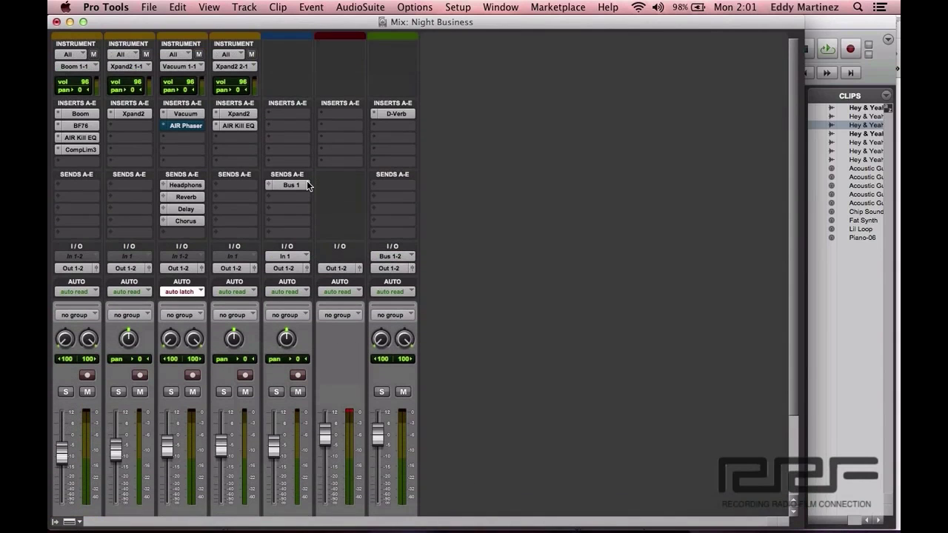
Step: Insert the EQ 3 1-Band (mono) plug-in in the first insert slot of the Hey & Yeah track
click(291, 115)
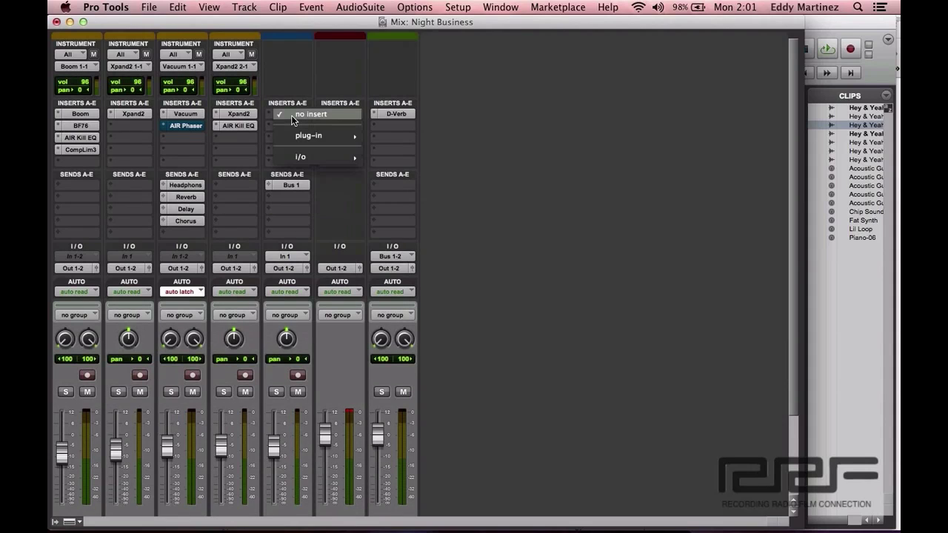
mouse_move(298, 137)
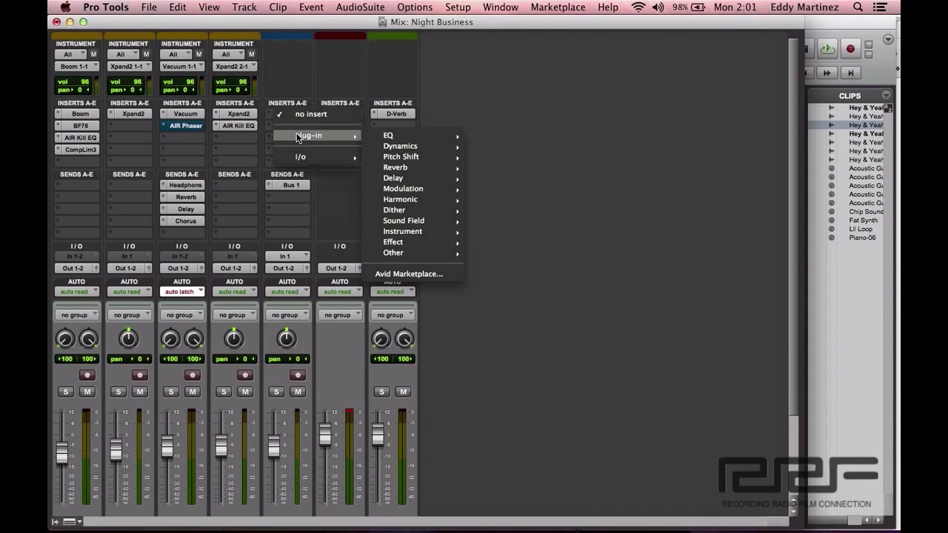
mouse_move(411, 145)
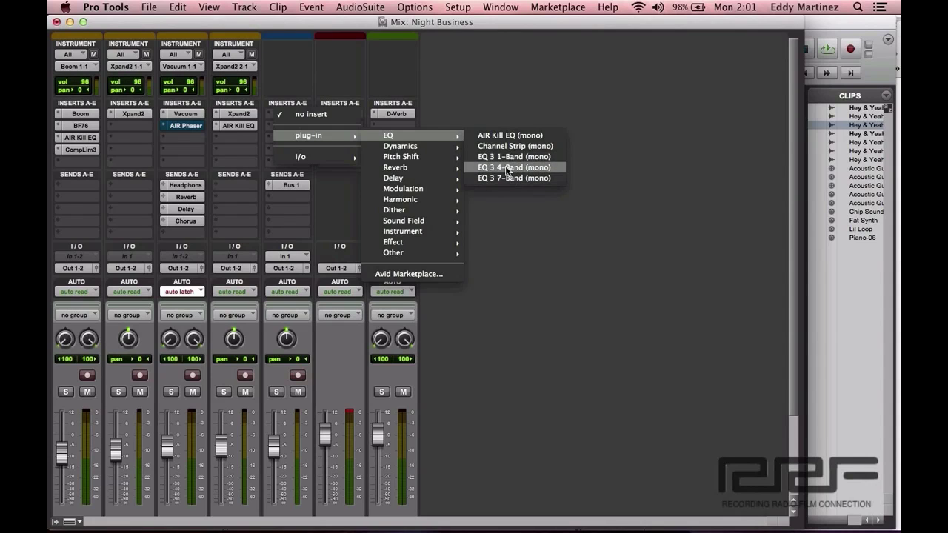
click(506, 156)
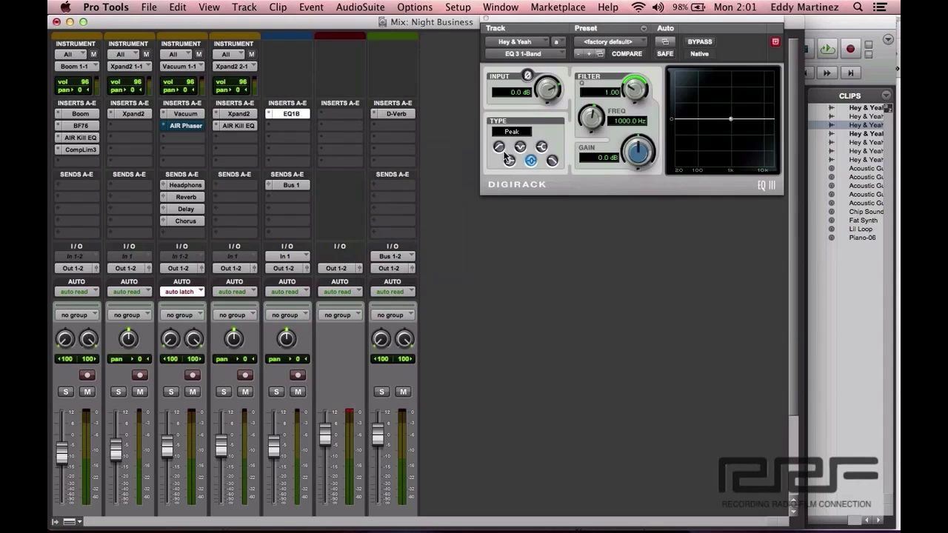
Step: Move the EQ 3 1-Band plug-in window beside the mixer channels and close it
click(725, 8)
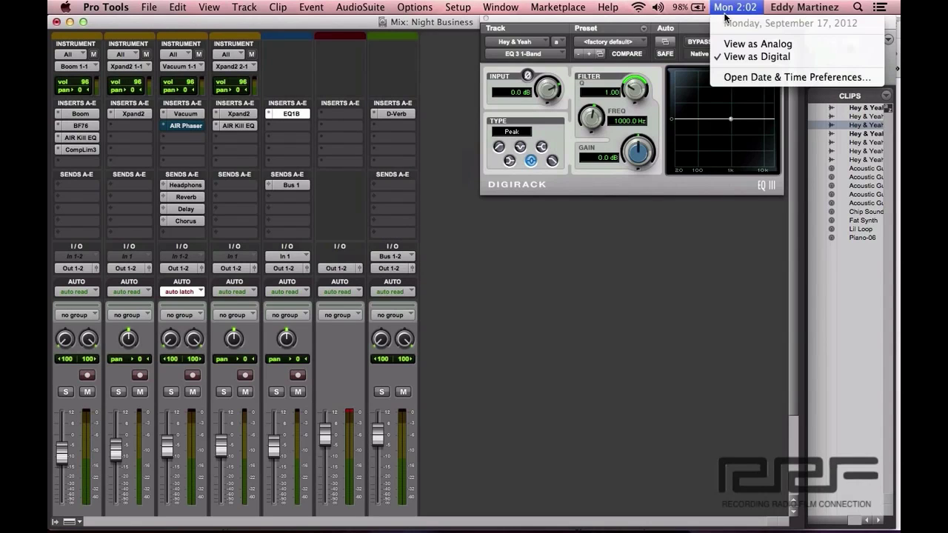
click(631, 24)
drag(638, 27, 571, 7)
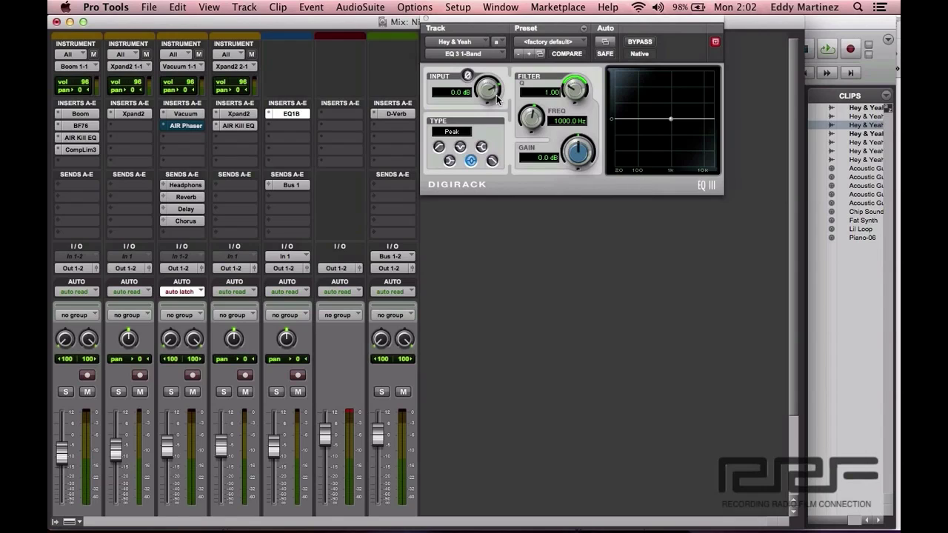
click(426, 20)
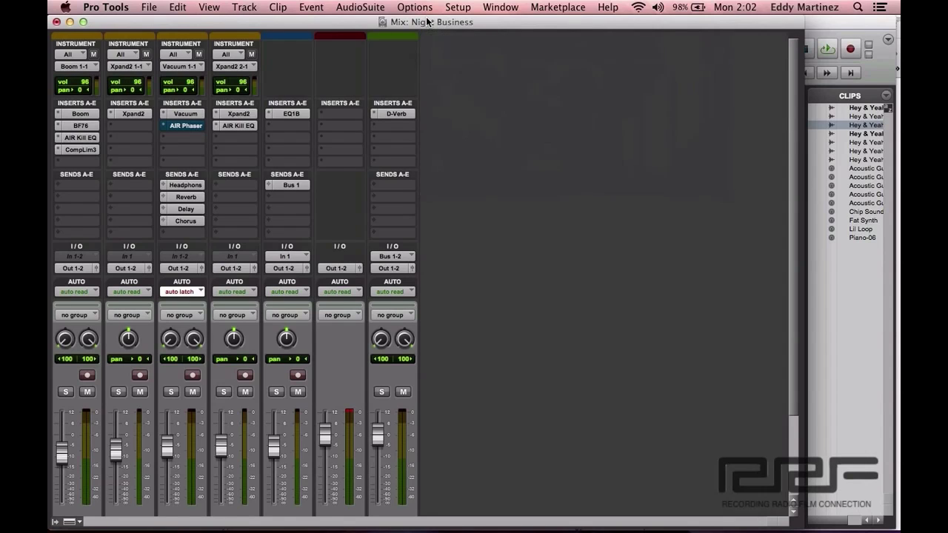
Step: Reopen the EQ on the Hey & Yeah track and replace it with EQ 3 7-Band (mono)
click(296, 113)
click(286, 115)
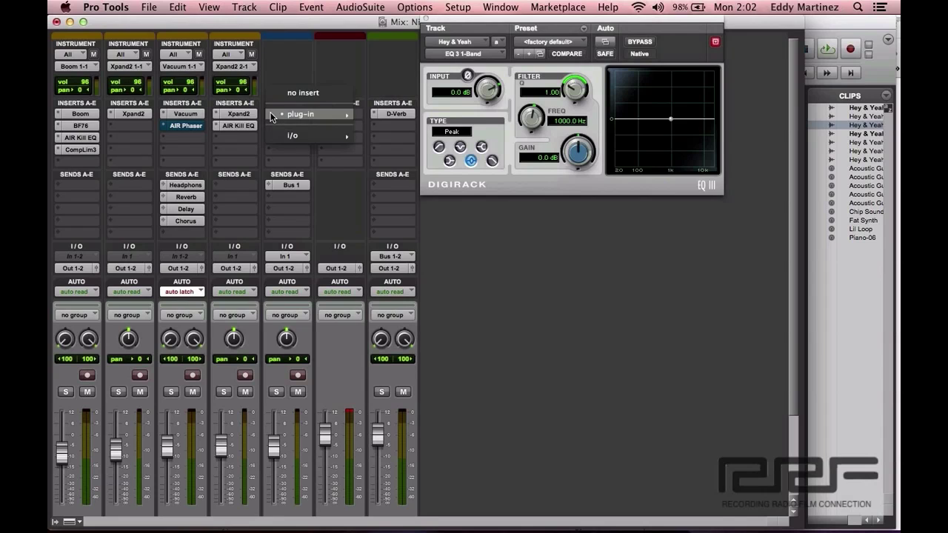
mouse_move(315, 117)
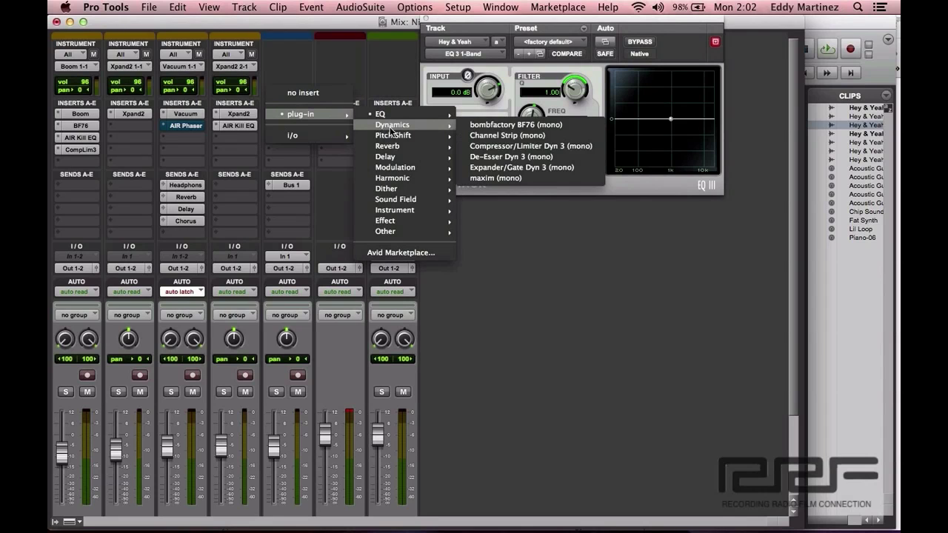
mouse_move(393, 115)
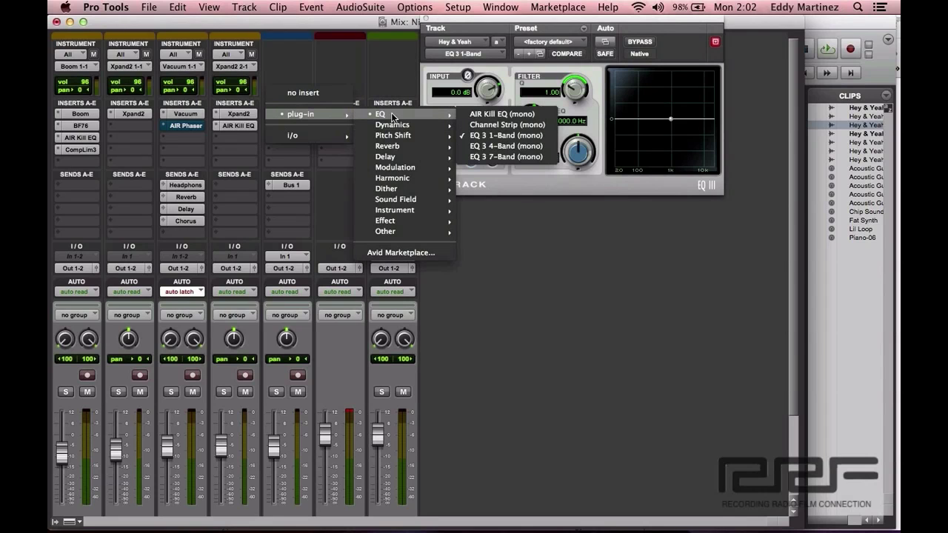
click(509, 156)
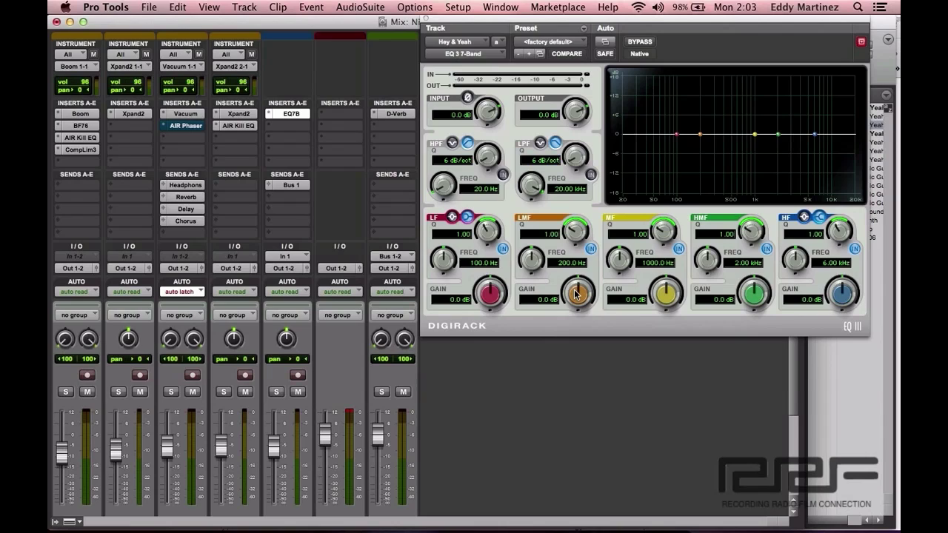
Step: Raise the gain of the EQ's LMF, MF and HMF bands to 2.2 dB each
drag(576, 294, 577, 285)
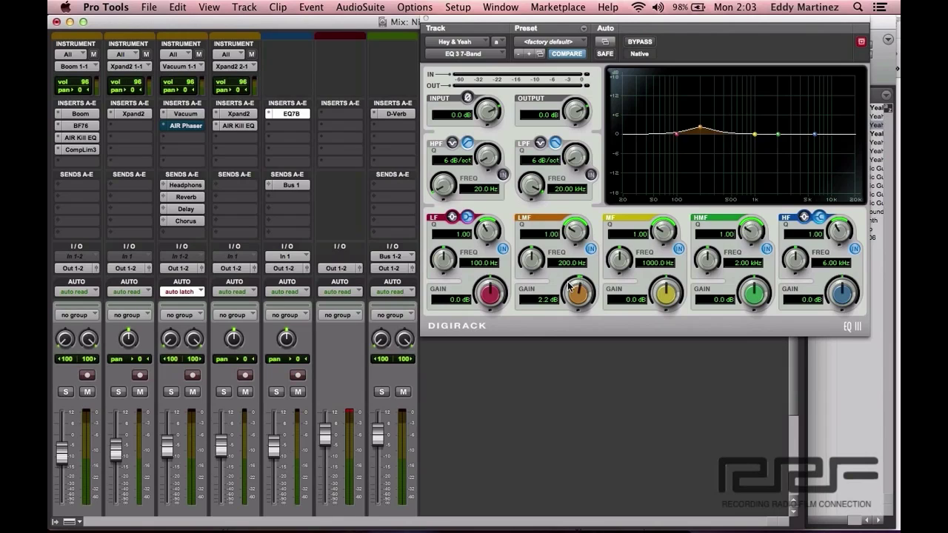
drag(662, 291, 662, 281)
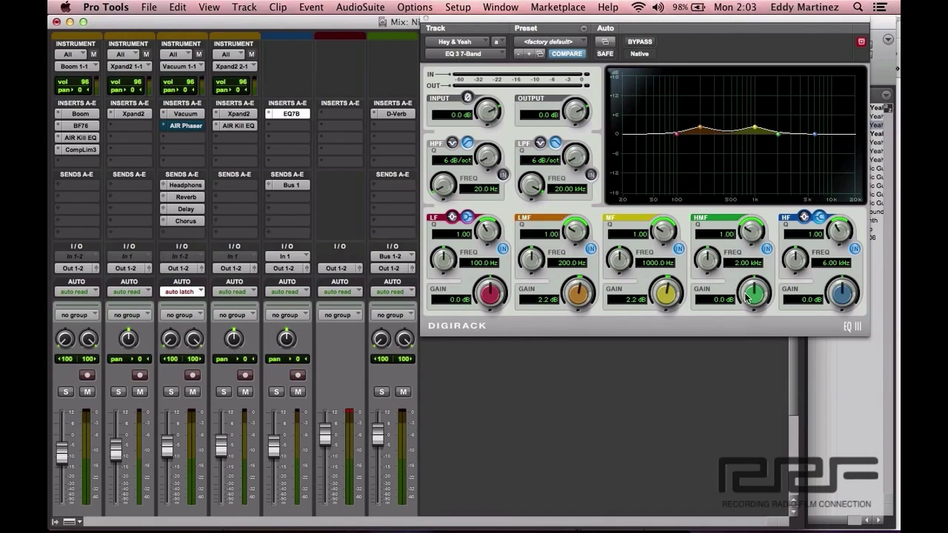
drag(749, 299, 749, 290)
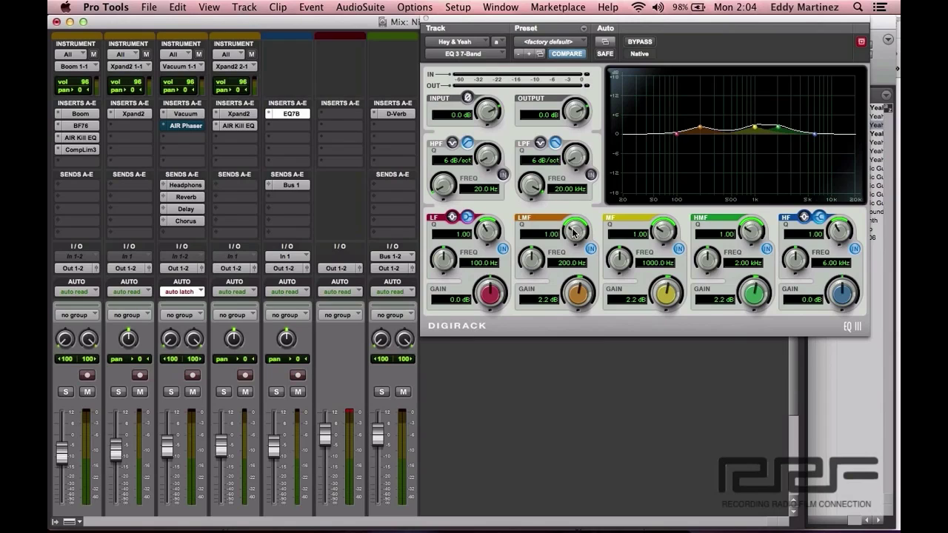
Step: Try a narrow Q of 9.55 on the LMF band and return it to 1.00
drag(574, 231, 560, 160)
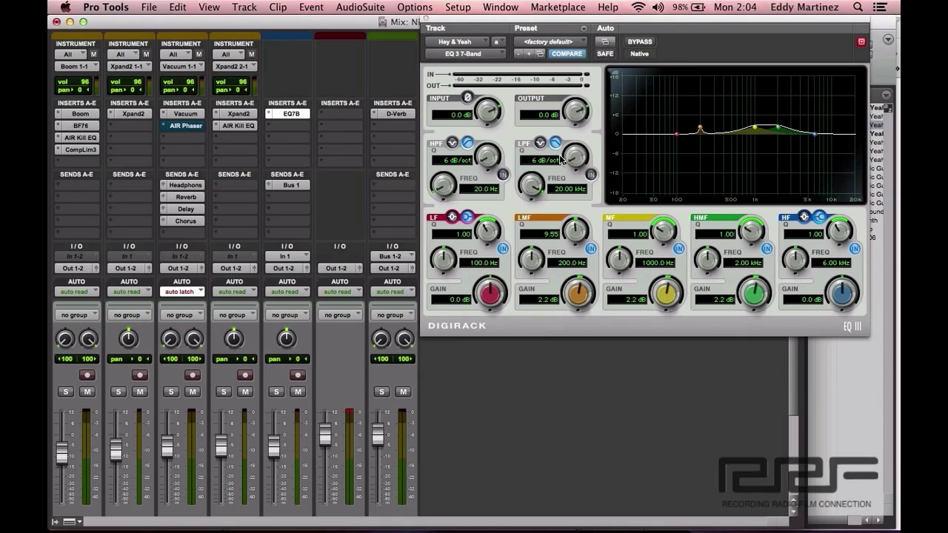
drag(561, 159, 568, 227)
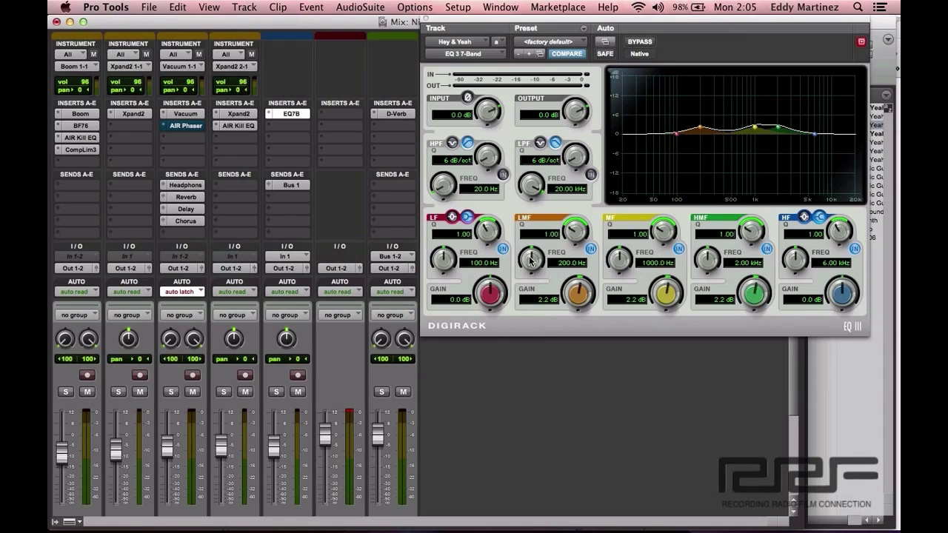
Step: Set the LMF band to 203.2 Hz, try gains of 8.6, 1.1, 7.2 and 0.0 dB, and settle on 2.2 dB
mouse_move(530, 260)
mouse_down()
mouse_move(530, 240)
mouse_move(529, 258)
mouse_up()
drag(574, 296, 565, 273)
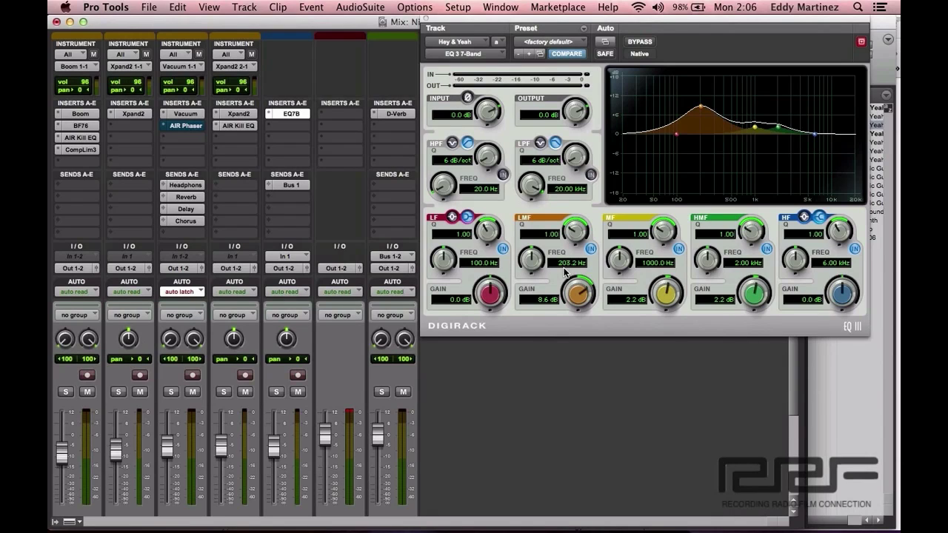
drag(576, 298, 578, 323)
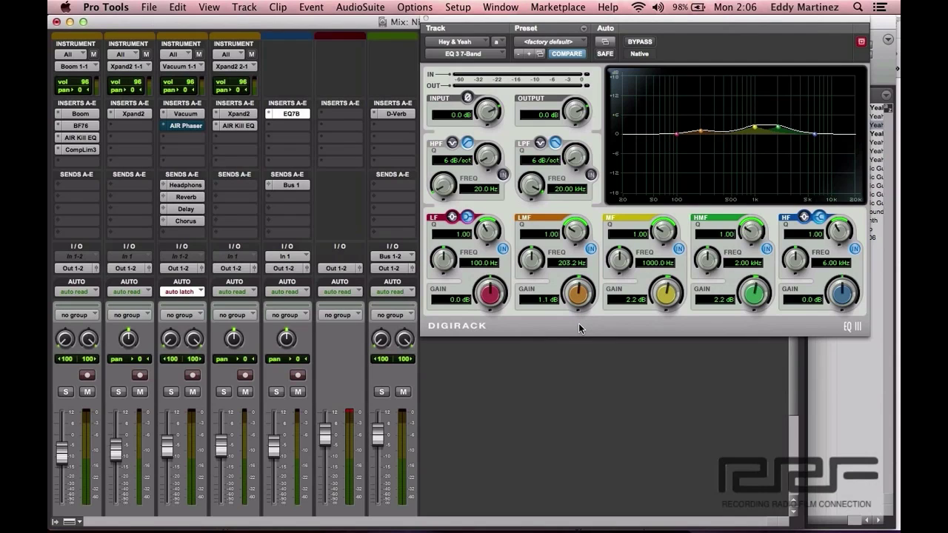
drag(579, 300, 580, 295)
drag(573, 296, 574, 279)
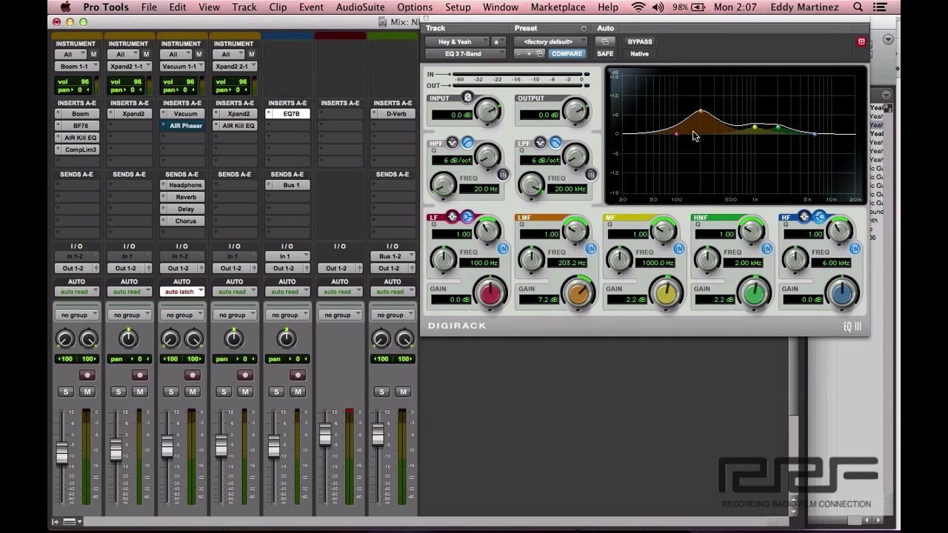
drag(581, 291, 581, 312)
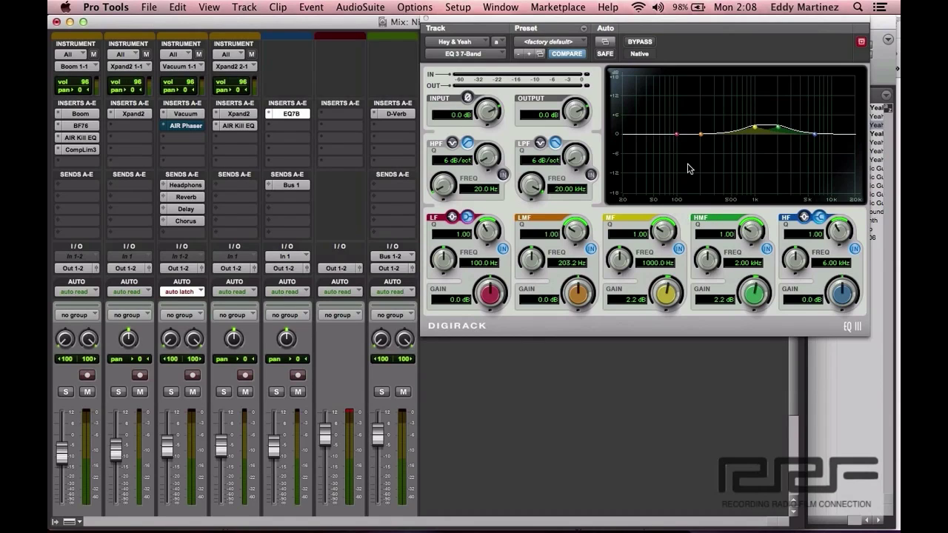
drag(581, 293, 579, 286)
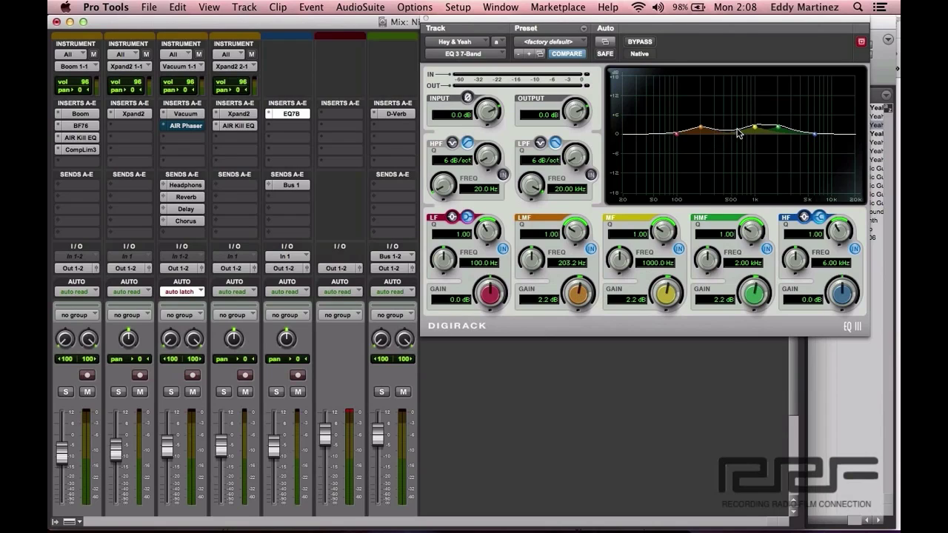
Step: Lower the MF gain to 0.4 dB and the HMF gain to 0.2 dB, and readjust the MF gain
drag(664, 297, 665, 303)
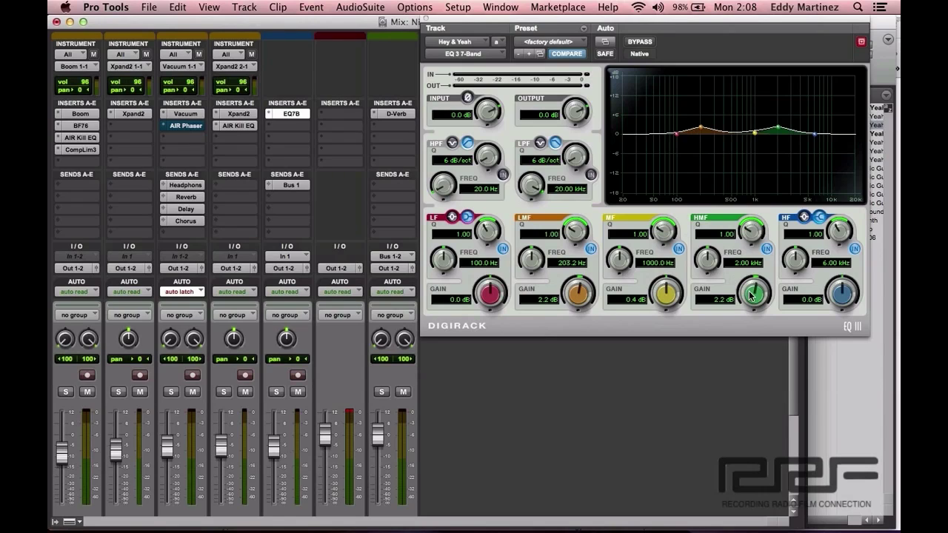
drag(750, 296, 751, 304)
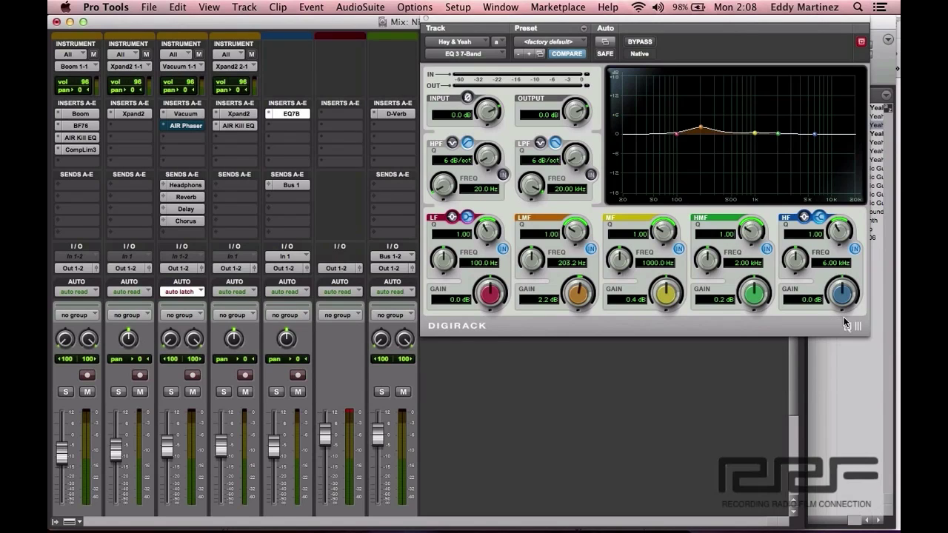
drag(666, 294, 665, 280)
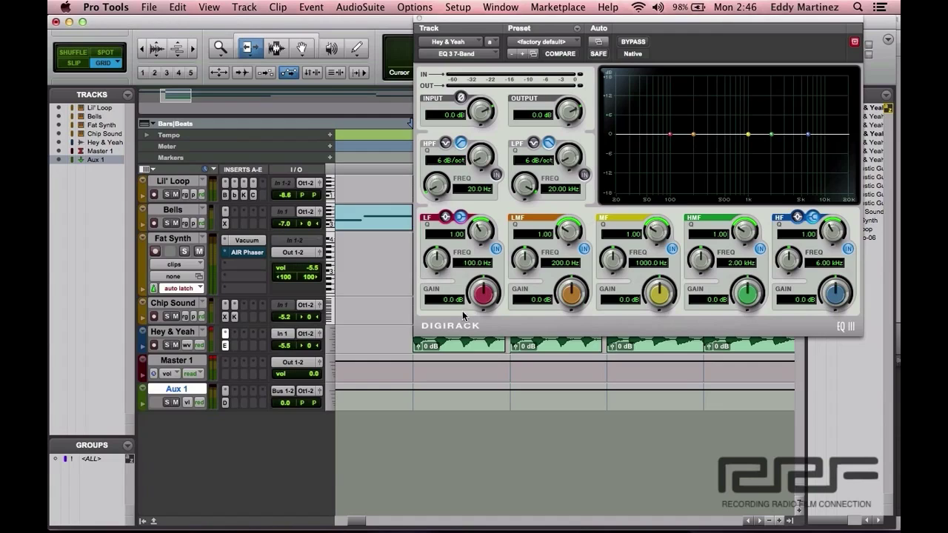
Step: Switch off the LF and HF bands of the 7-band EQ
click(495, 249)
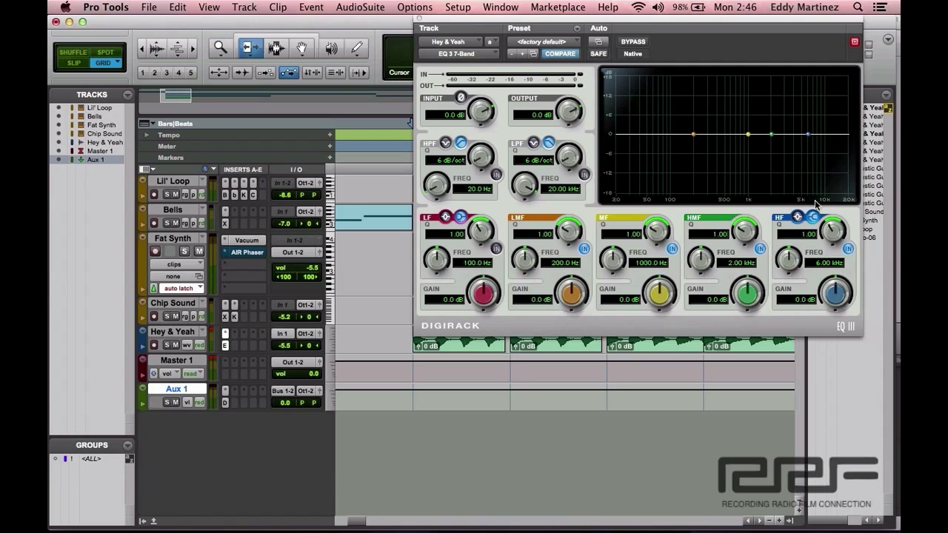
click(848, 249)
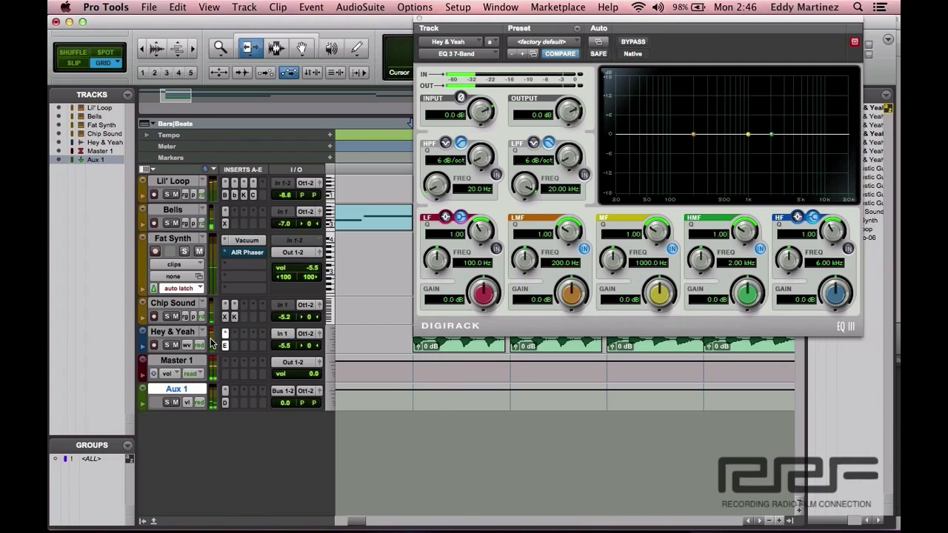
Step: Solo the Hey & Yeah track during playback and stop the playback
click(167, 345)
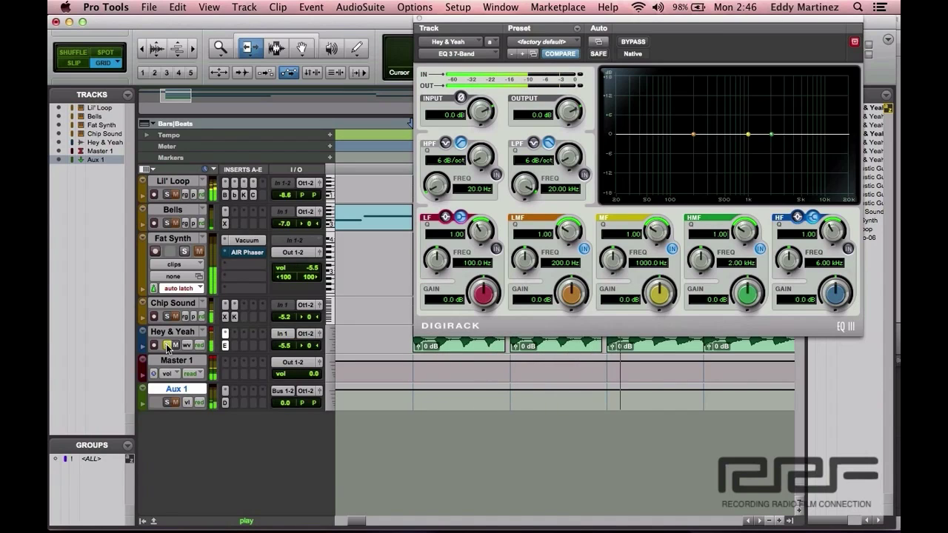
key(space)
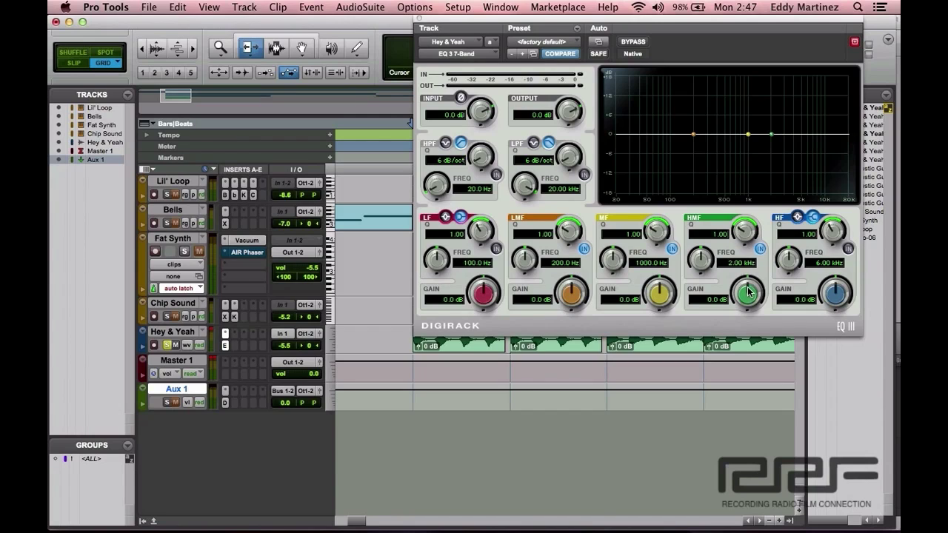
Step: Set the HMF band to -4.0 dB gain with a Q of 2.40, and the MF band to 0.4 dB at 493.7 Hz
drag(748, 292, 750, 305)
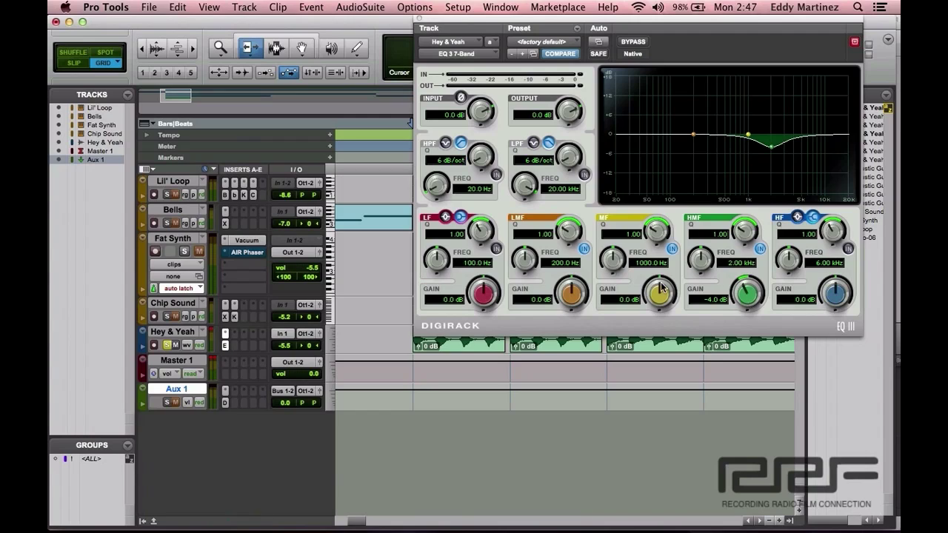
drag(656, 291, 657, 290)
drag(611, 259, 611, 285)
drag(738, 236, 731, 211)
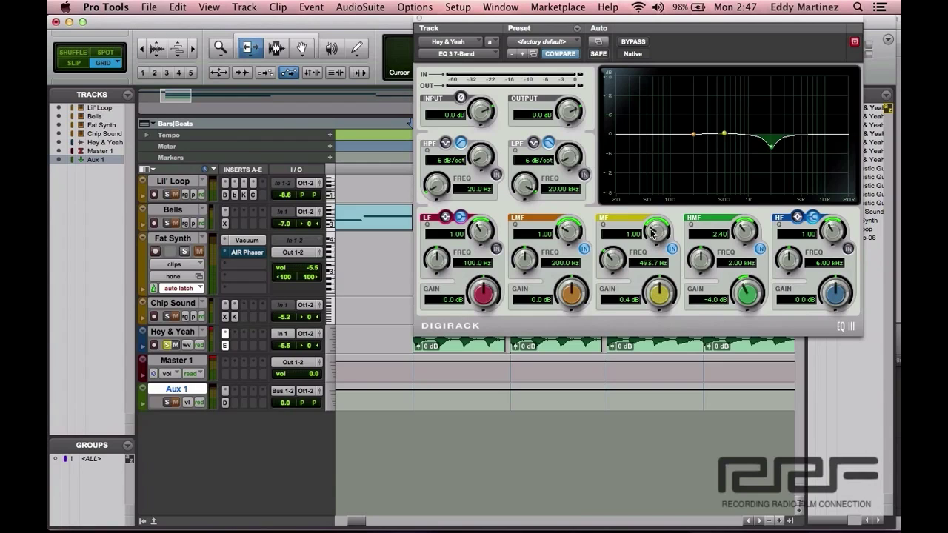
Step: Set the MF band to -2.5 dB at 454.4 Hz with a Q of 2.29, and raise the LMF gain to 3.8 dB
drag(652, 228, 651, 223)
drag(661, 292, 661, 303)
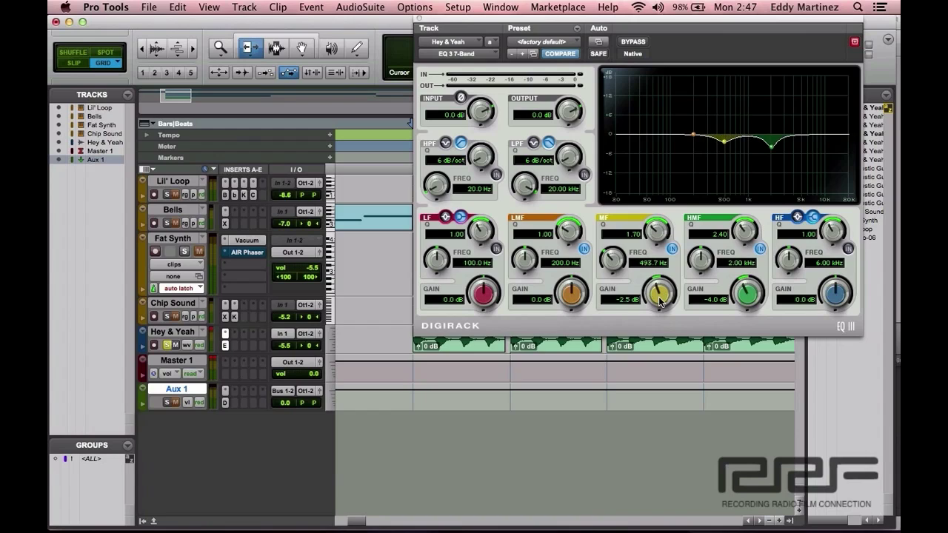
drag(655, 234, 649, 215)
drag(607, 259, 603, 261)
drag(570, 293, 571, 277)
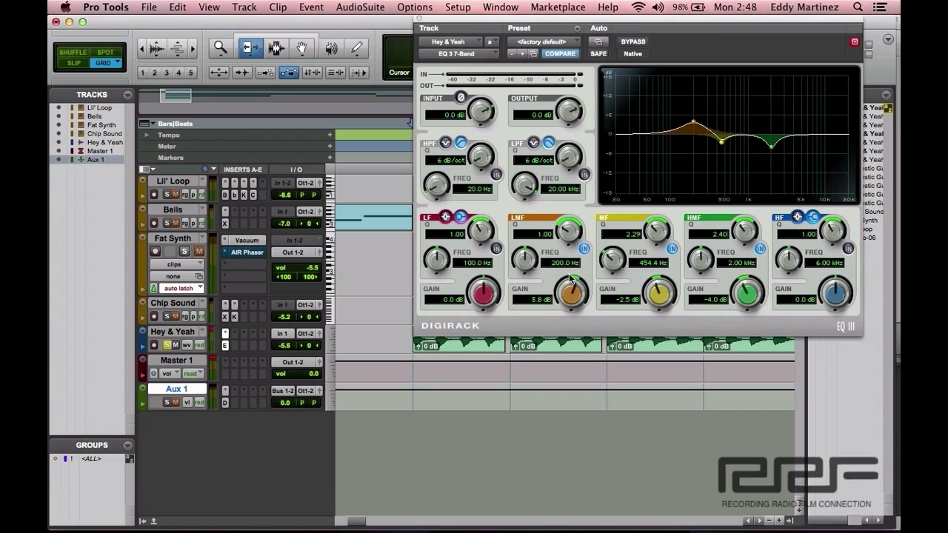
Step: Start playback and compare the soloed Hey & Yeah track with the EQ bypassed and active
key(space)
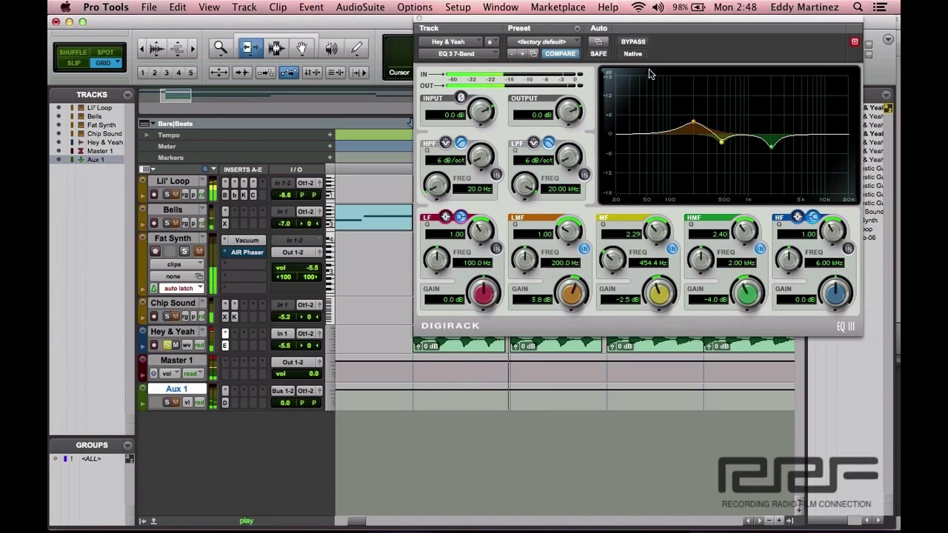
click(633, 42)
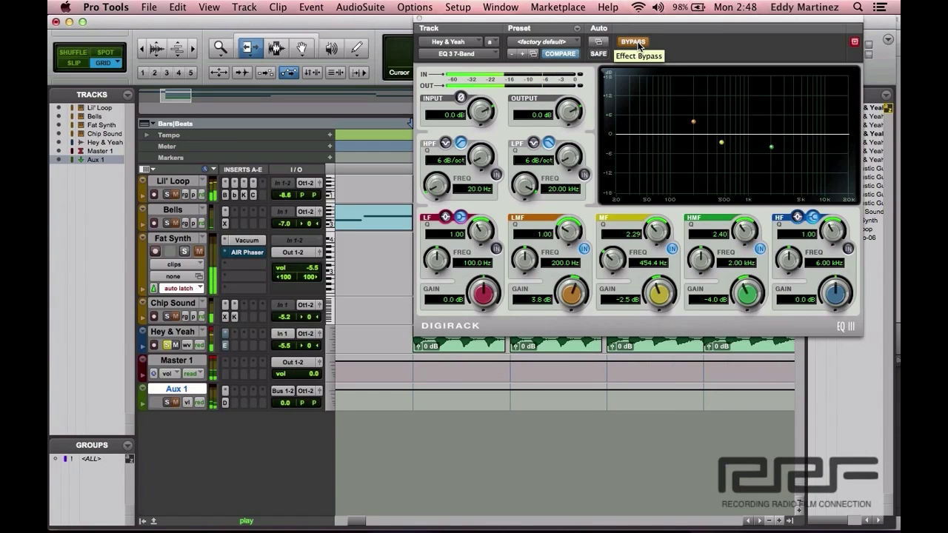
click(635, 43)
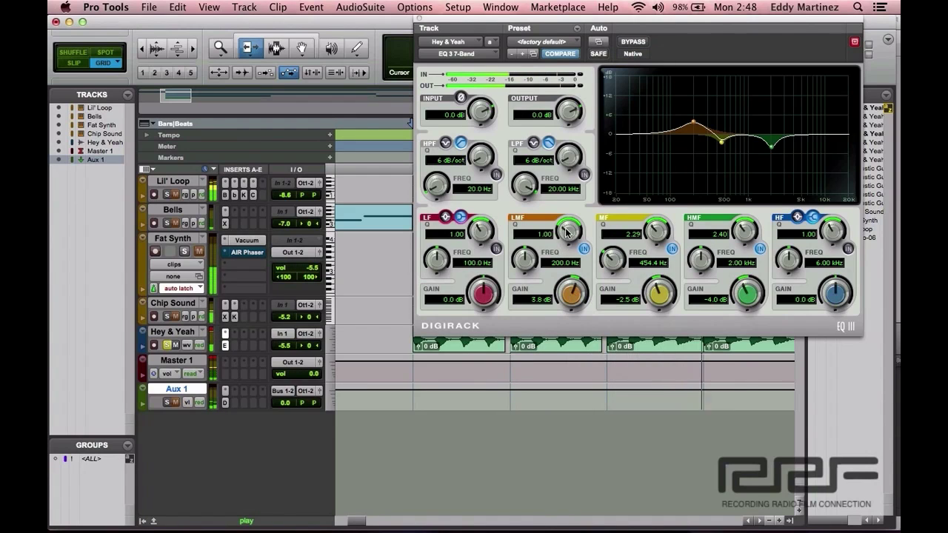
Step: Lower the band frequencies to 101.8 Hz for LMF, 332.8 Hz for MF and 1.46 kHz for HMF
drag(524, 260, 526, 307)
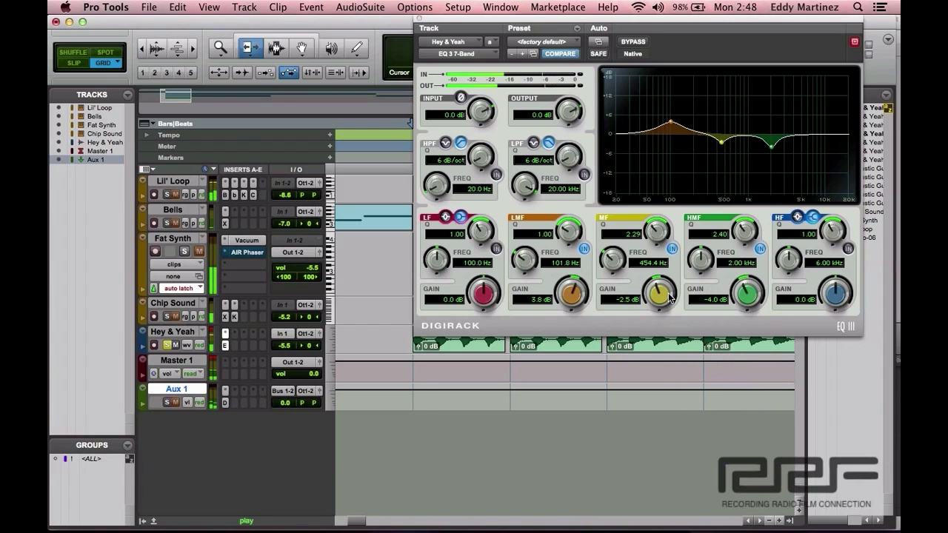
drag(605, 263, 606, 270)
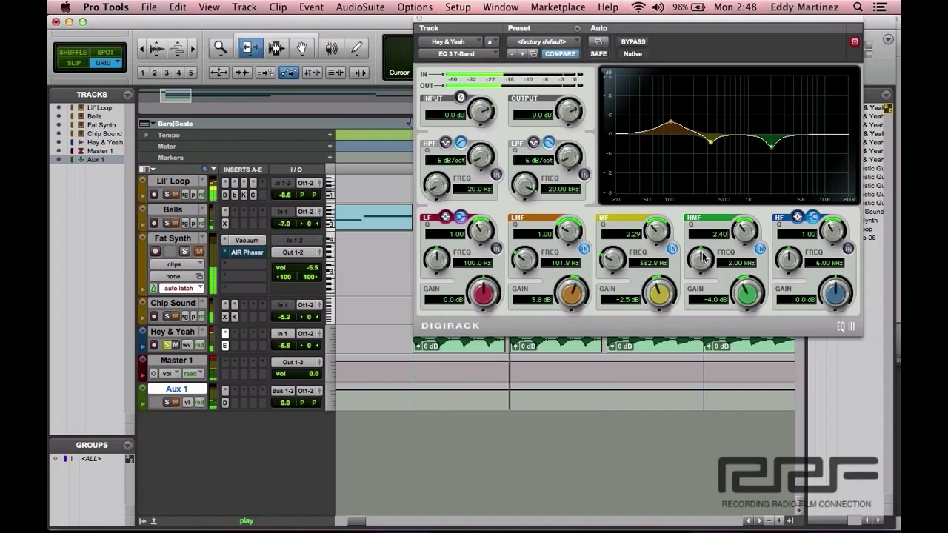
drag(701, 257, 702, 267)
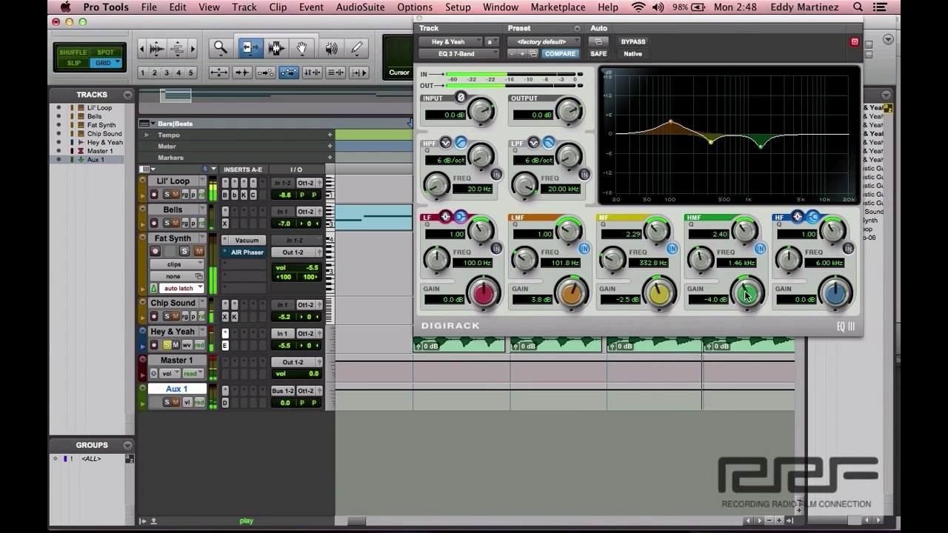
Step: Set the HMF band to 3.2 dB gain with a Q of 1.07, and the MF band to -3.8 dB at 369.2 Hz
drag(747, 296, 745, 268)
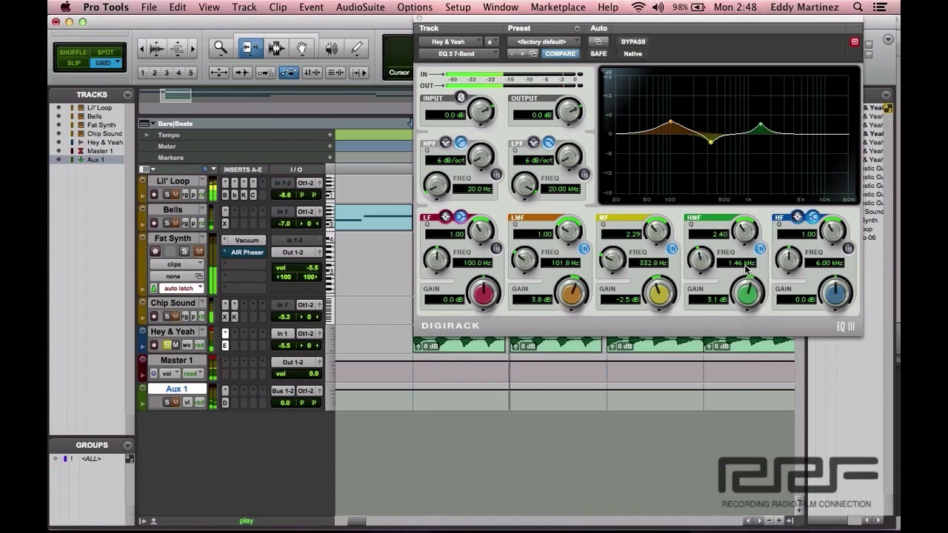
drag(744, 265, 745, 263)
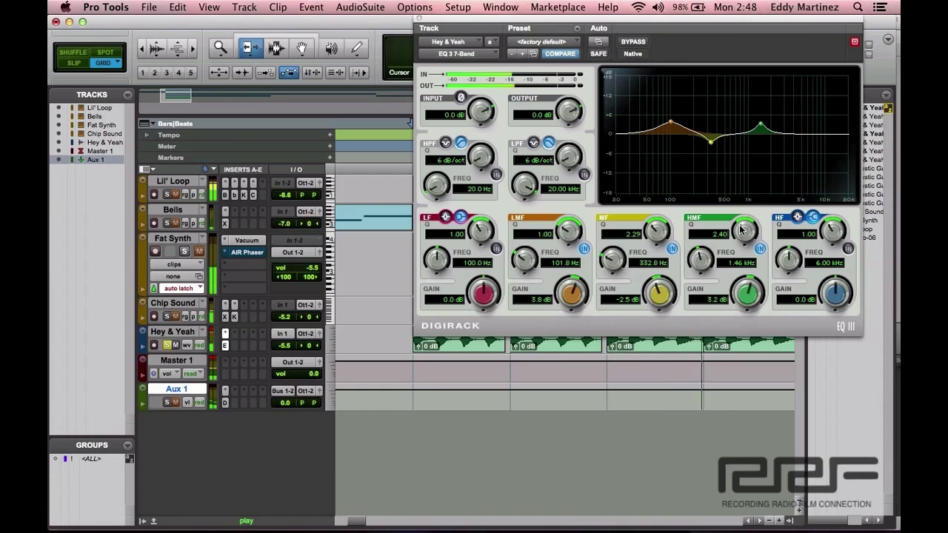
drag(740, 229, 739, 251)
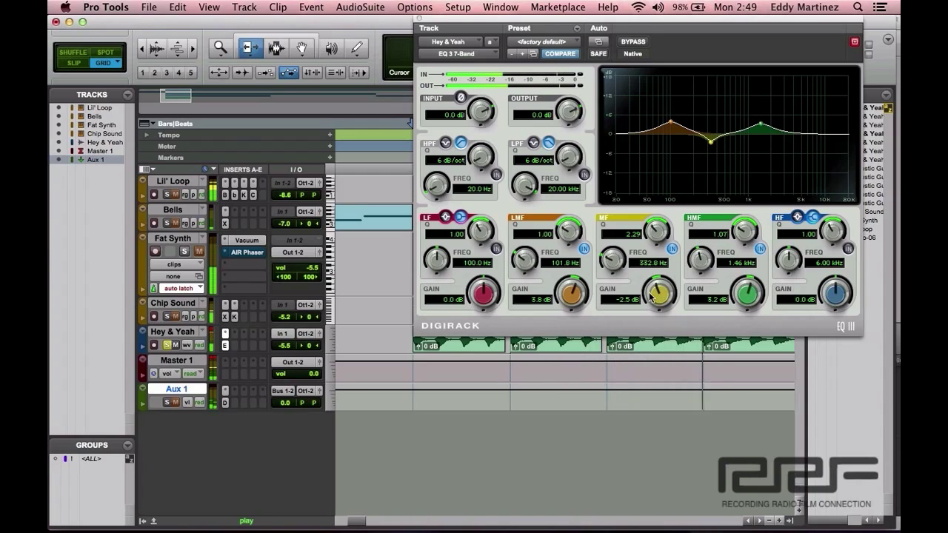
drag(653, 298, 653, 308)
drag(611, 258, 611, 257)
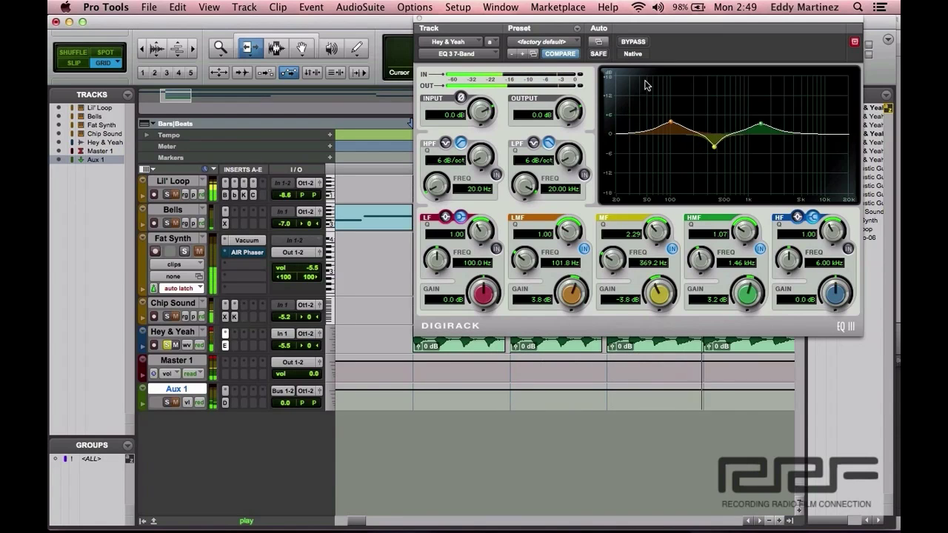
Step: Compare the reshaped vocal with and without the EQ during playback, and stop the playback
click(633, 42)
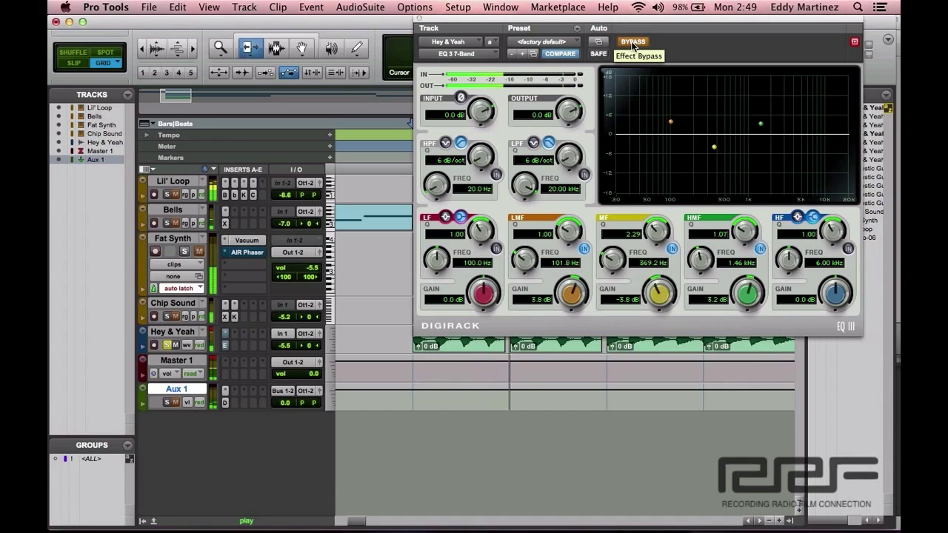
click(633, 43)
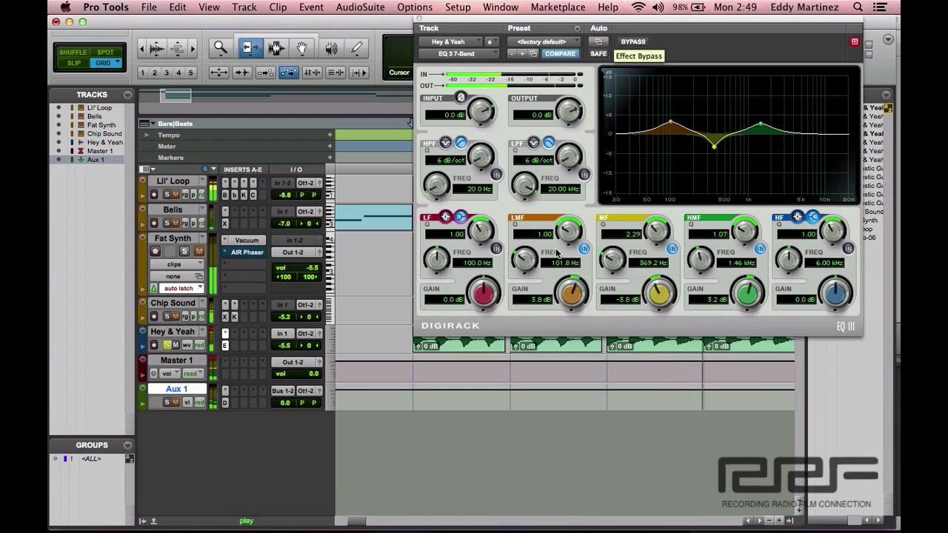
key(space)
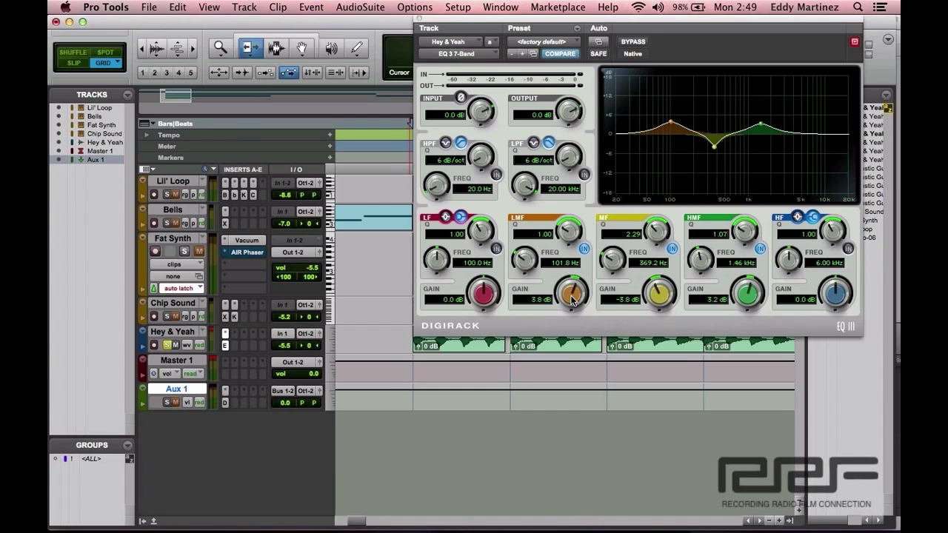
Step: Set the gains to 4.5 dB for LMF, 2.0 dB for HMF and -4.5 dB for MF
scroll(571, 298, up, 3)
drag(746, 299, 747, 305)
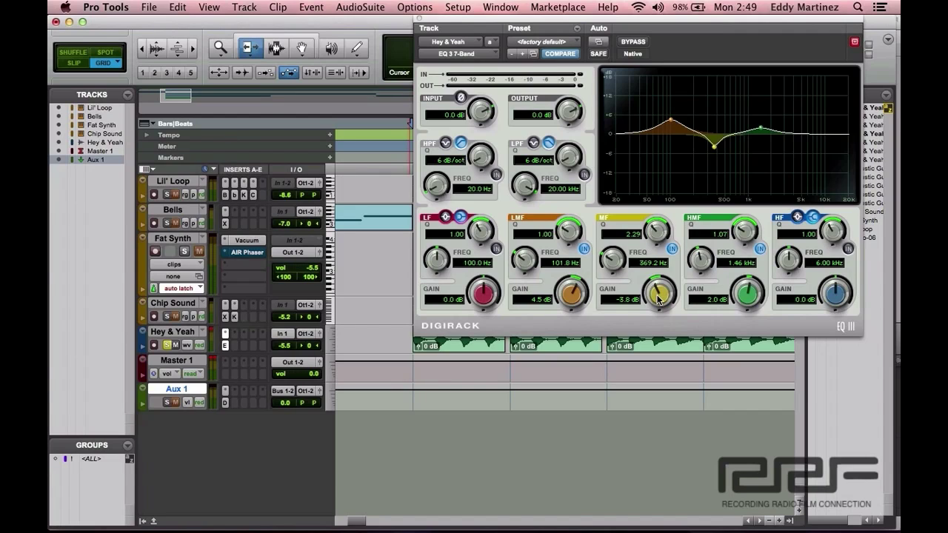
drag(659, 300, 659, 304)
Step: Play the soloed vocal again with the EQ bypass switched on and off, and stop the playback
key(space)
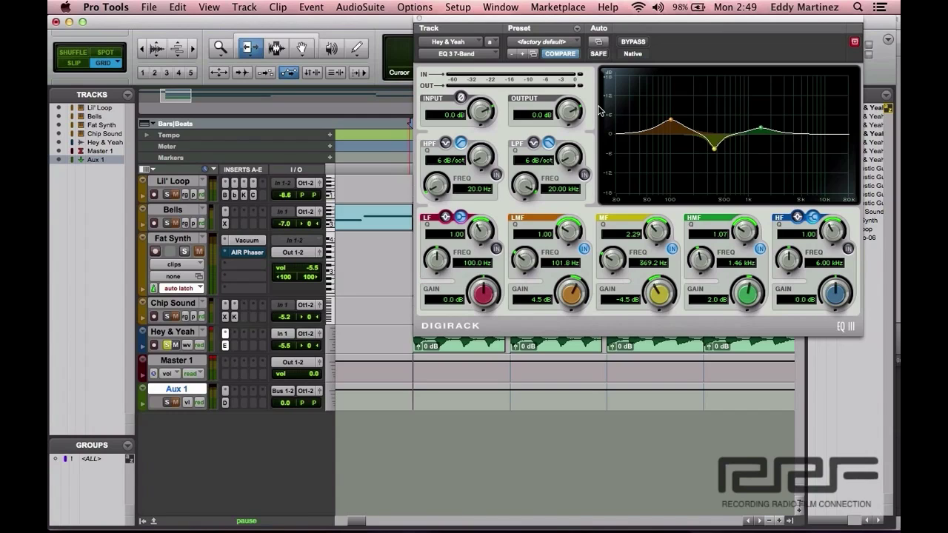
click(640, 44)
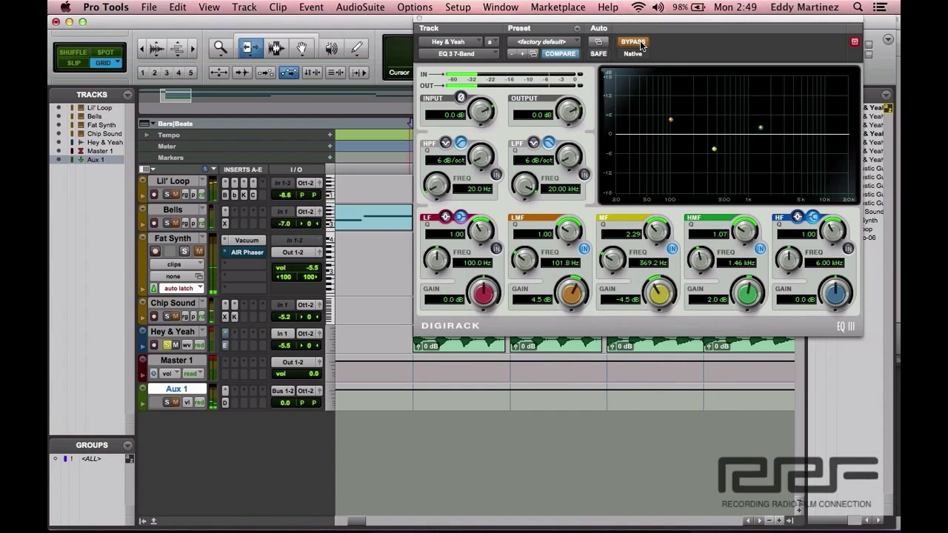
click(640, 46)
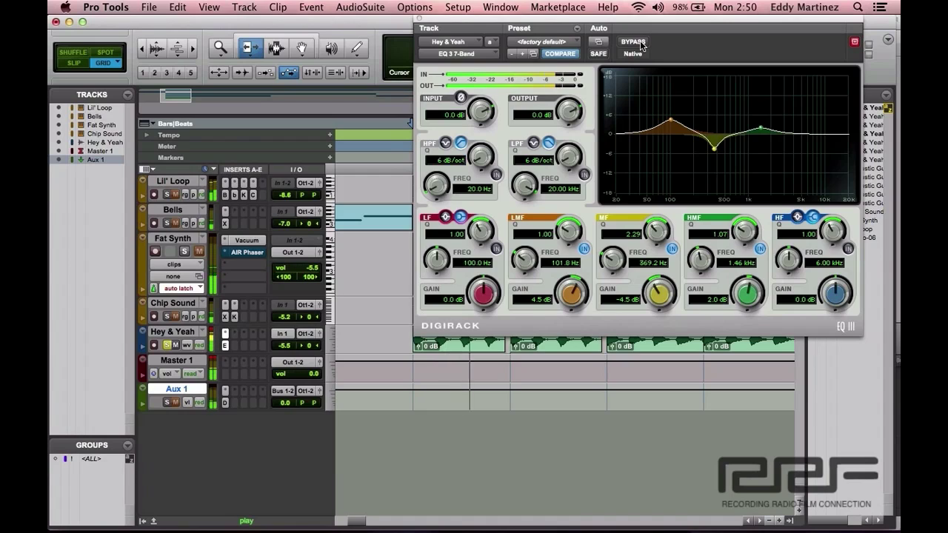
key(space)
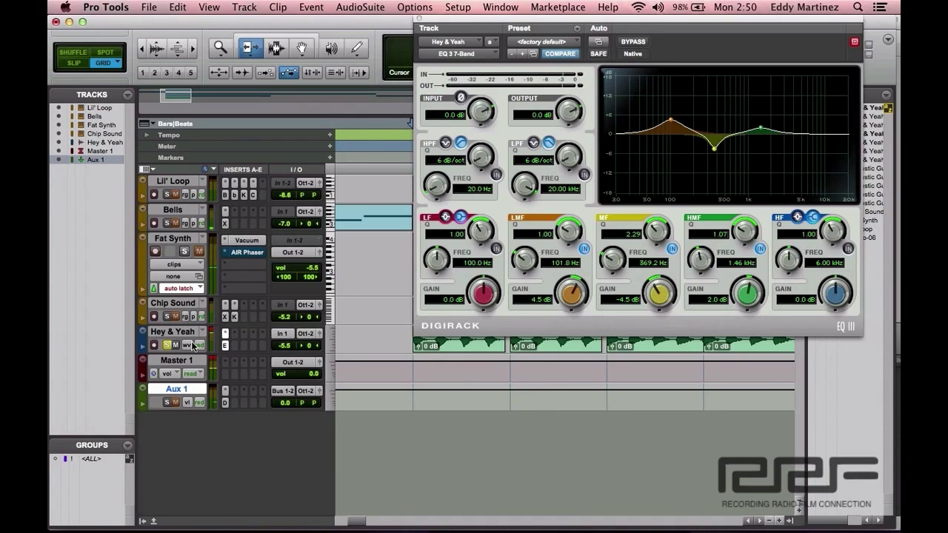
Step: Unsolo the Hey & Yeah track and compare the full mix with the vocal EQ bypassed and active
click(167, 345)
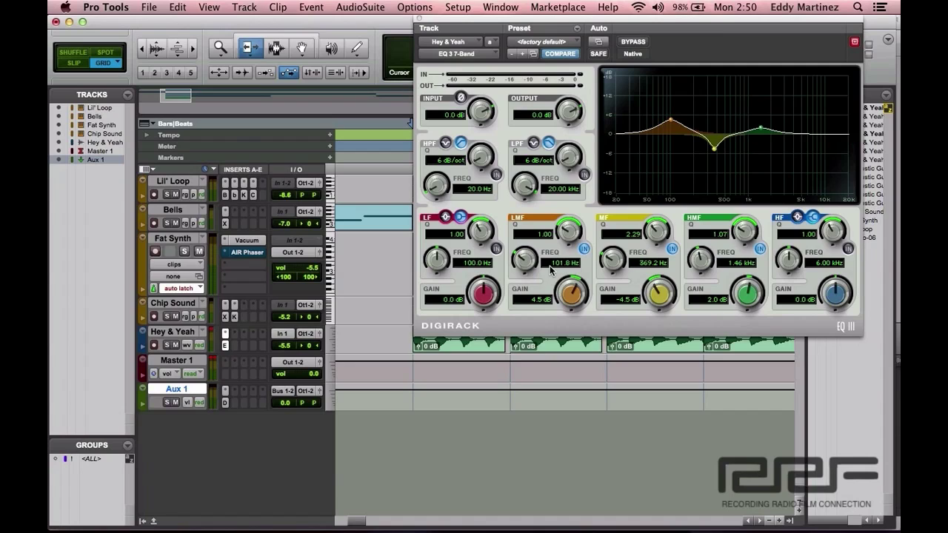
key(space)
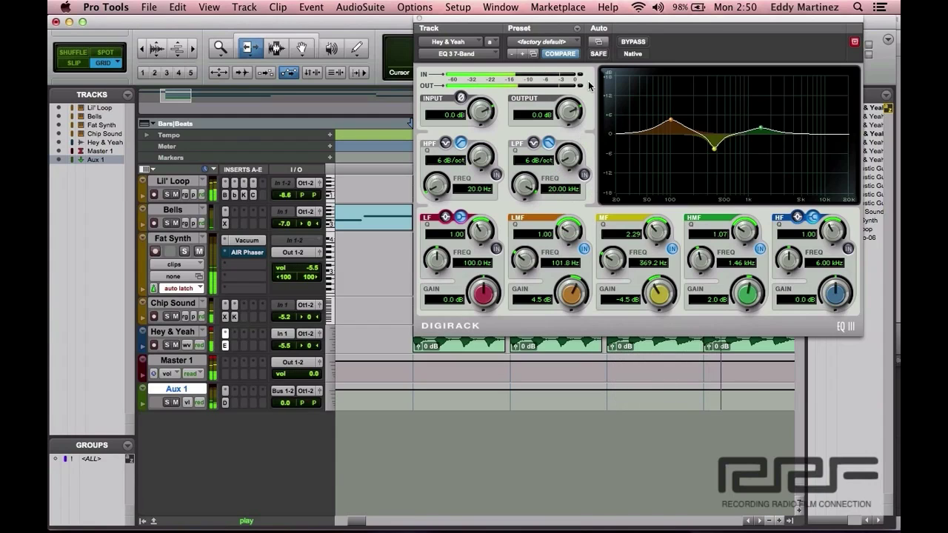
click(632, 42)
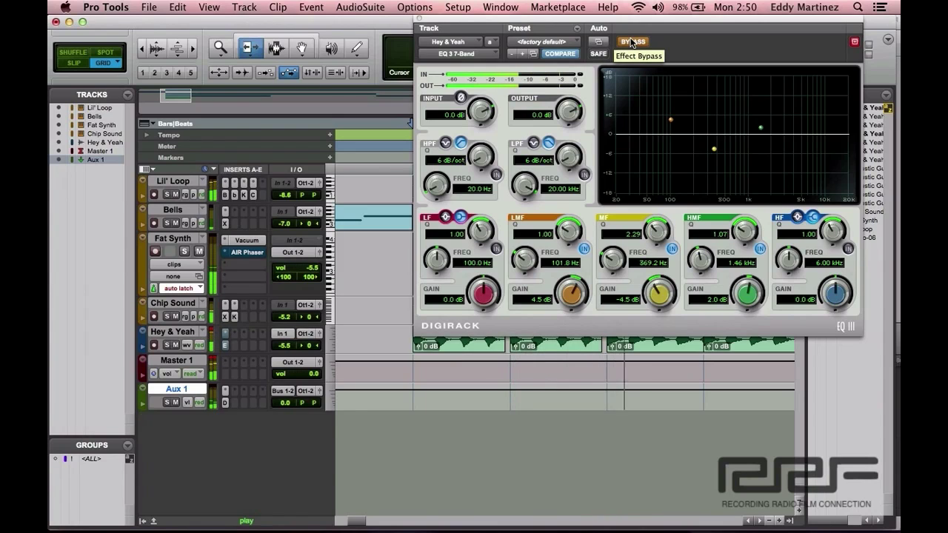
click(632, 42)
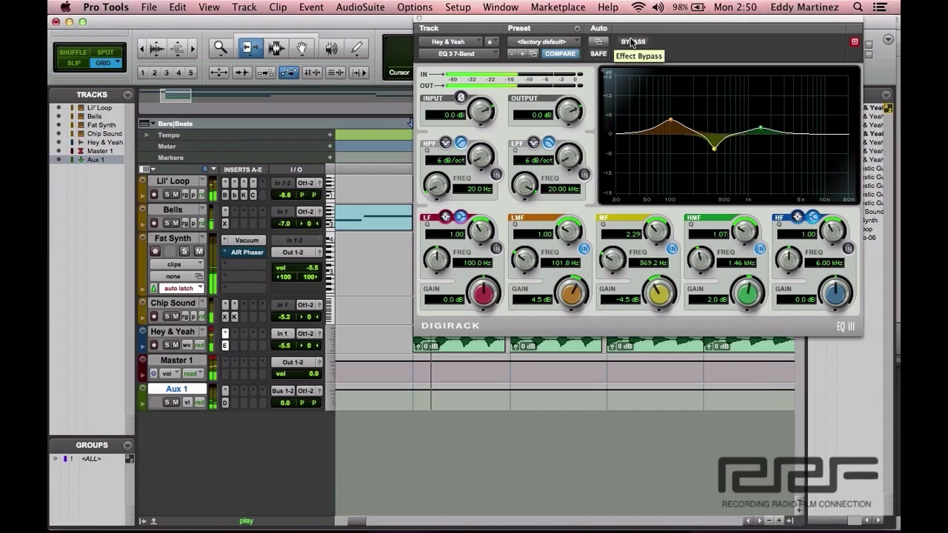
click(632, 42)
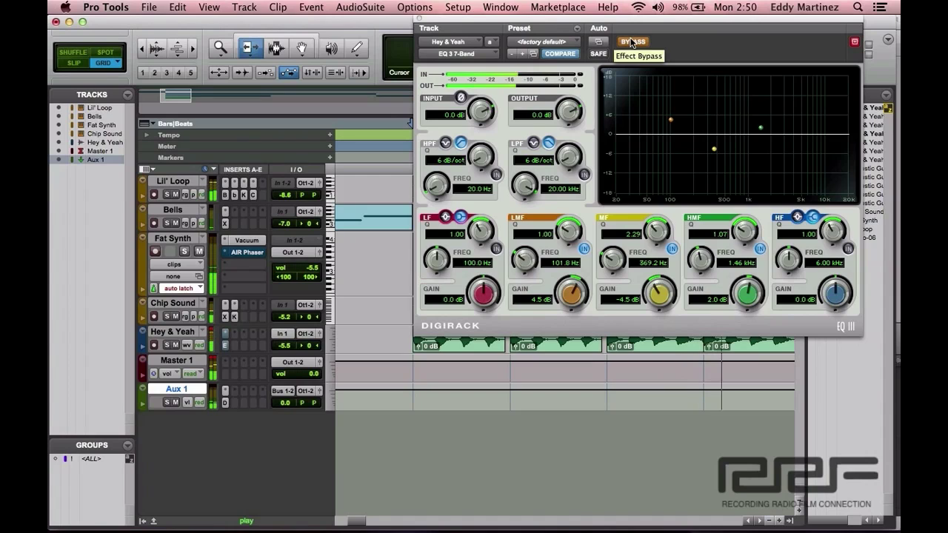
click(631, 42)
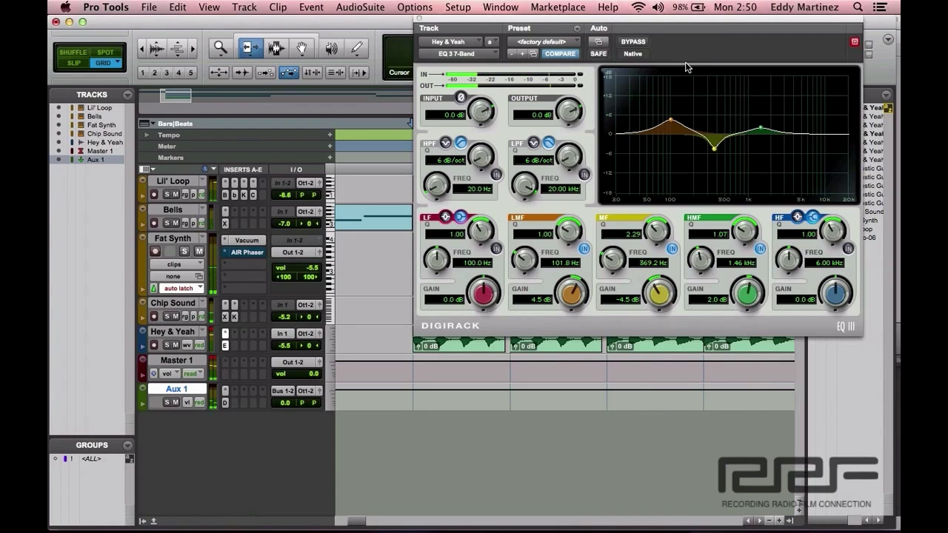
click(420, 20)
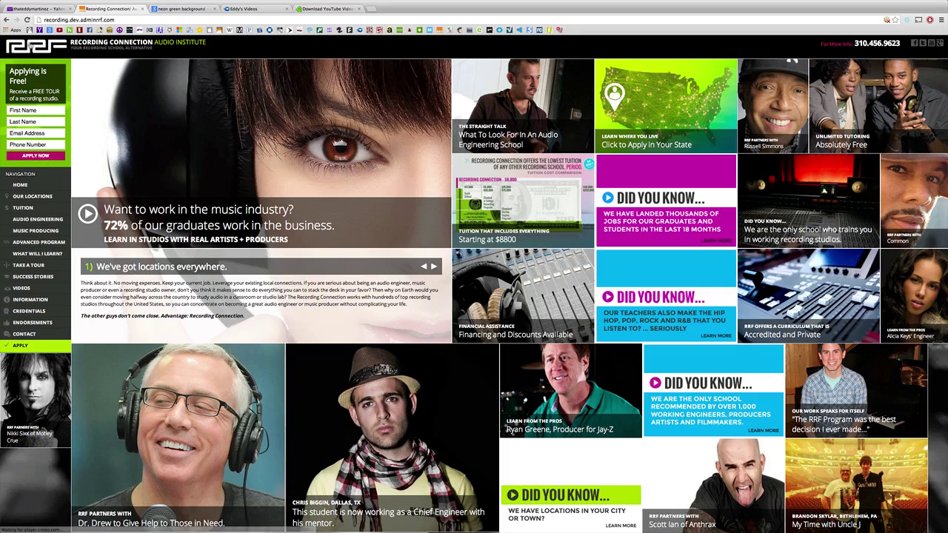
Step: In the web browser, look through the Recording Connection home page and its Our Locations page
scroll(765, 387, down, 5)
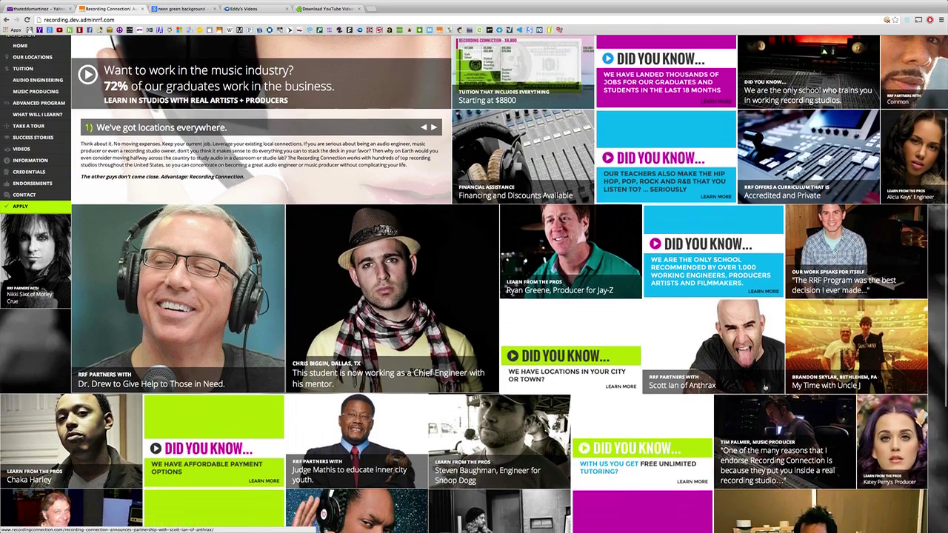
scroll(764, 388, down, 3)
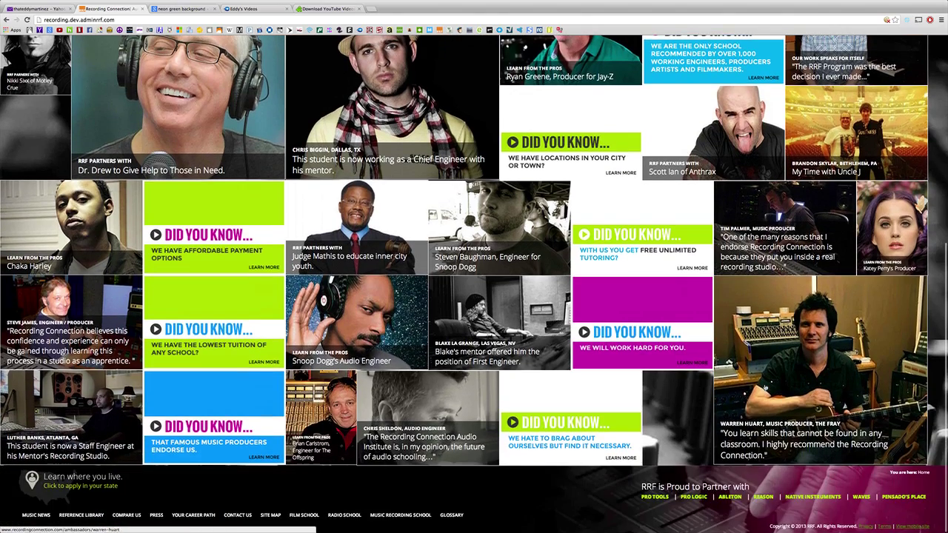
scroll(765, 388, up, 7)
scroll(765, 387, up, 1)
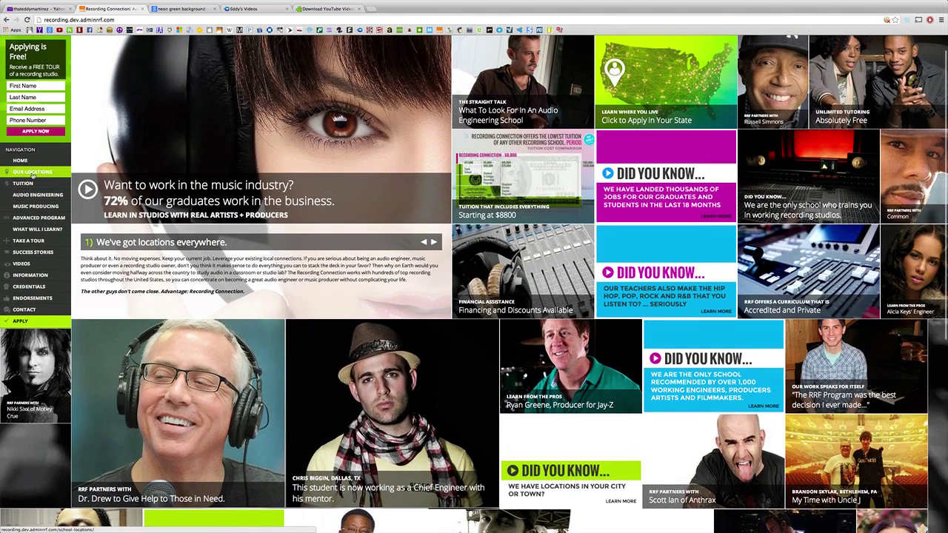
click(32, 173)
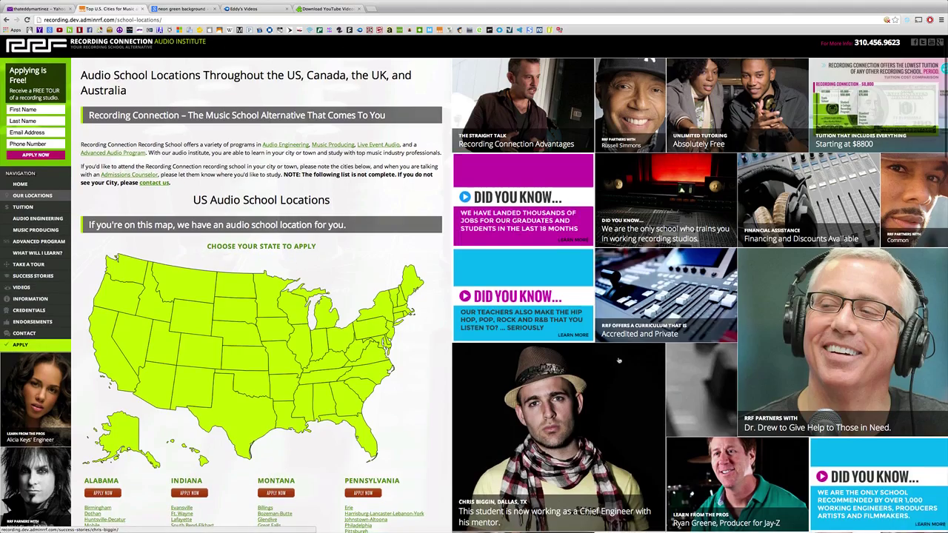
scroll(592, 356, down, 5)
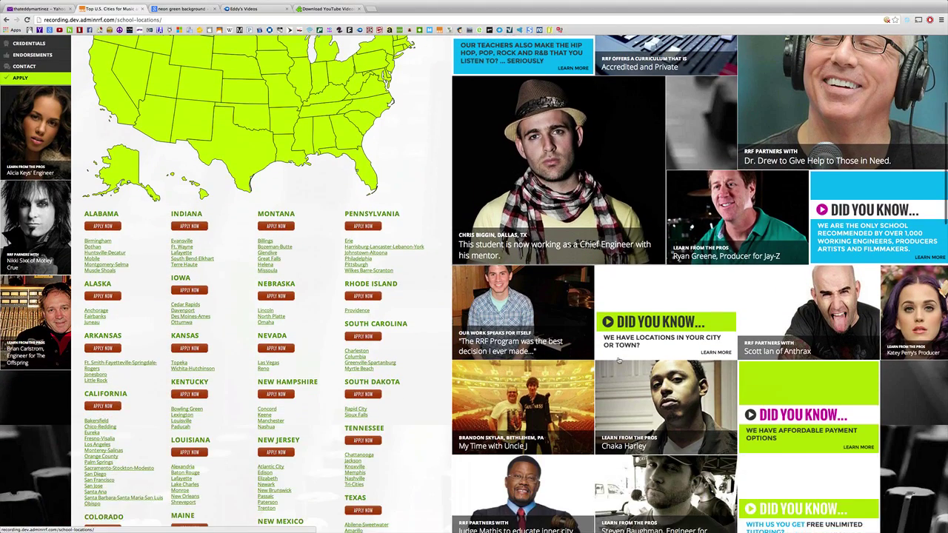
Step: Look through the Audio Engineering course page and open Lesson 1, Intro to Sound and Hearing
scroll(283, 327, up, 4)
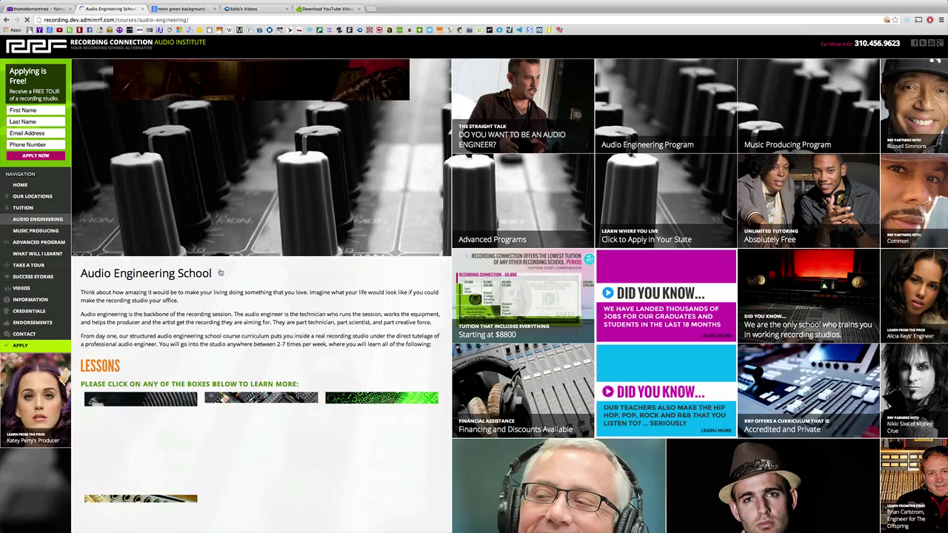
scroll(516, 325, down, 3)
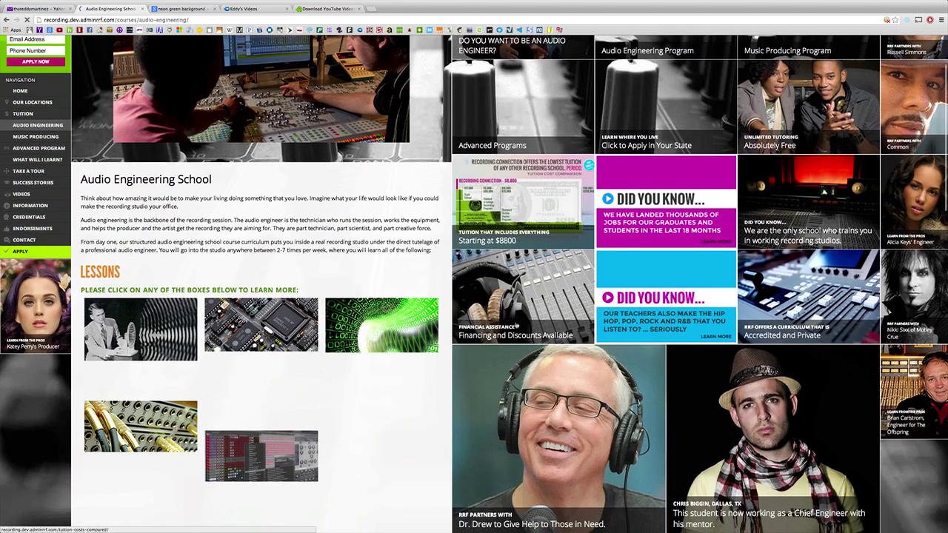
scroll(516, 325, down, 6)
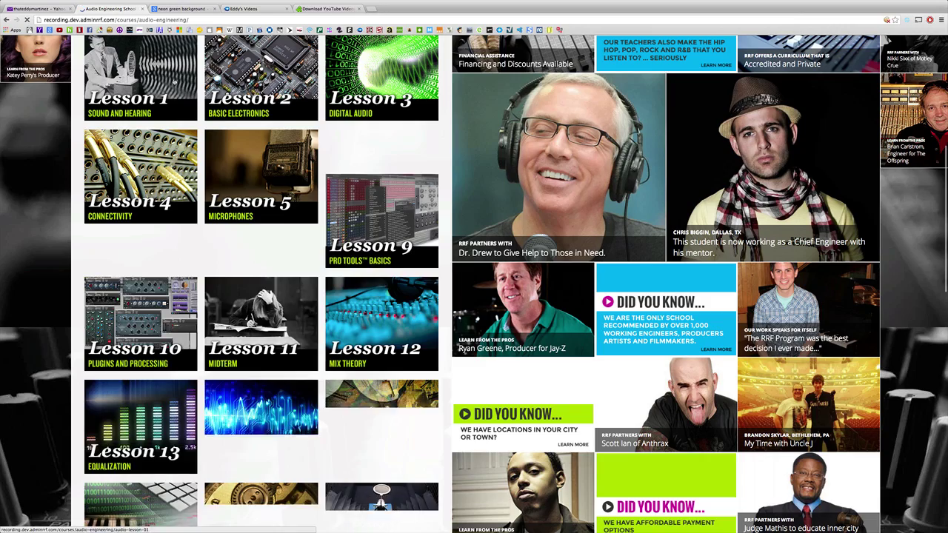
click(668, 334)
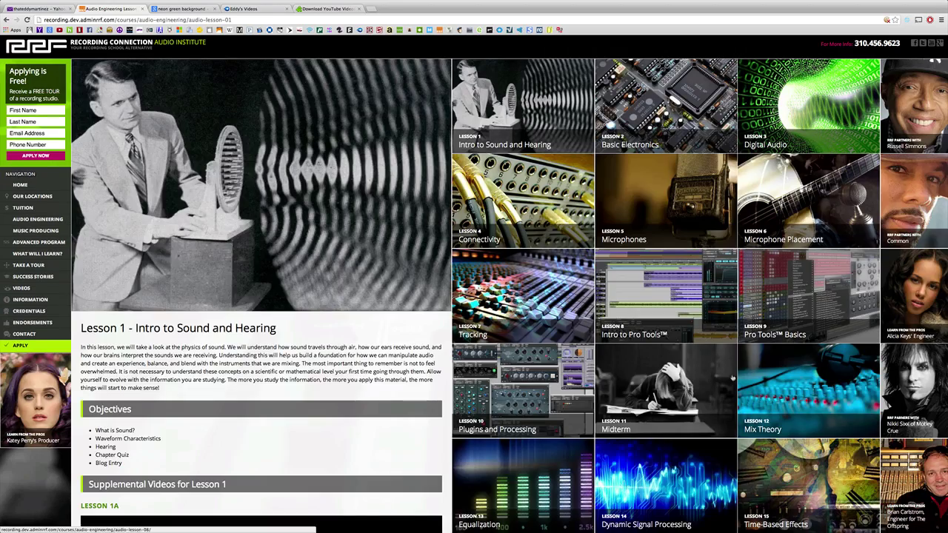
scroll(732, 377, down, 2)
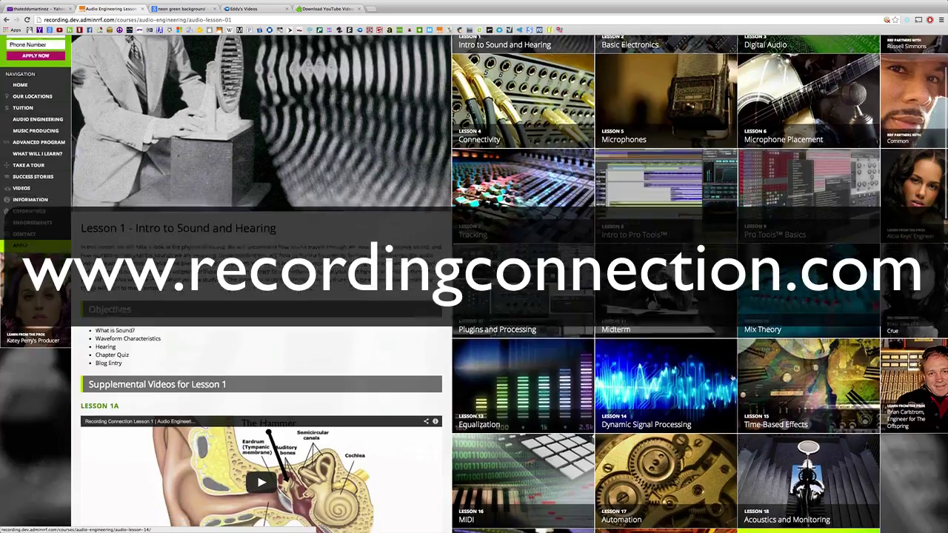